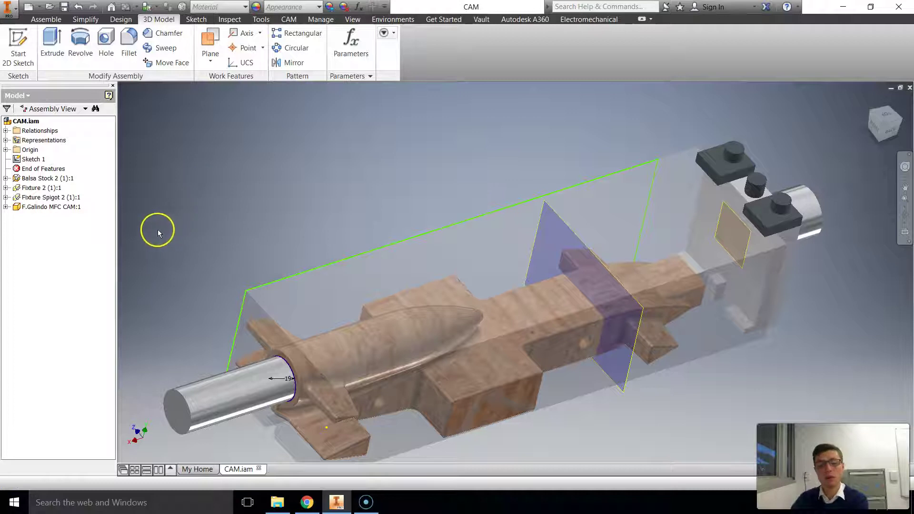
Reset the assembly to its home isometric view and bring up the CAM ribbon
{"action": "scroll", "coordinate": [524, 260], "scroll_direction": "up", "scroll_amount": 5}
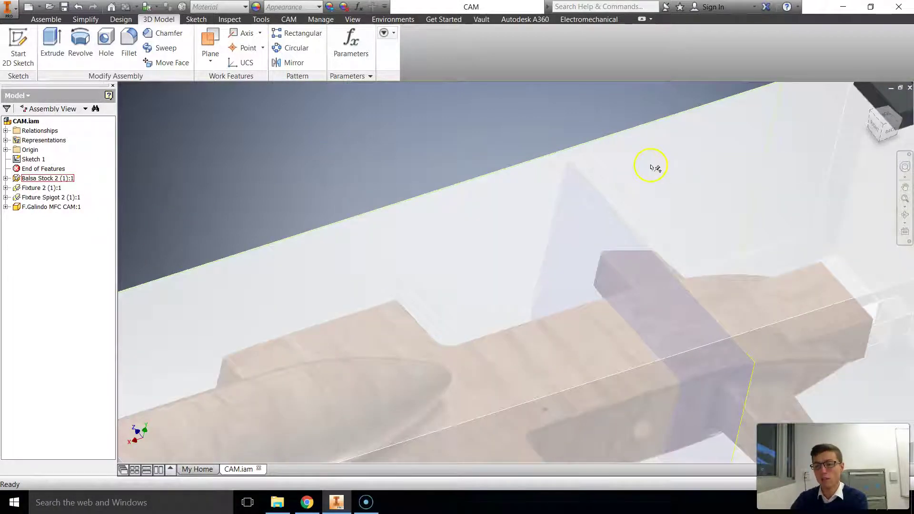
{"action": "left_click", "coordinate": [866, 102]}
{"action": "left_click", "coordinate": [866, 102]}
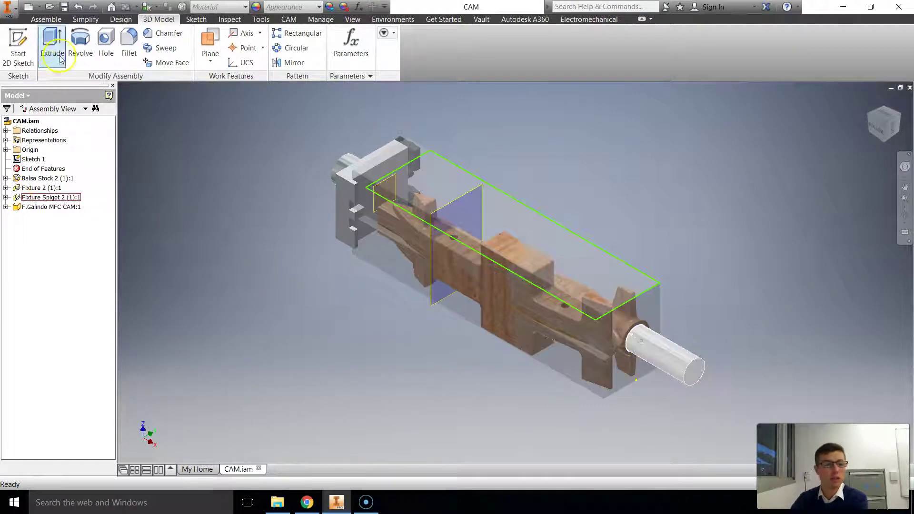
{"action": "left_click", "coordinate": [292, 19]}
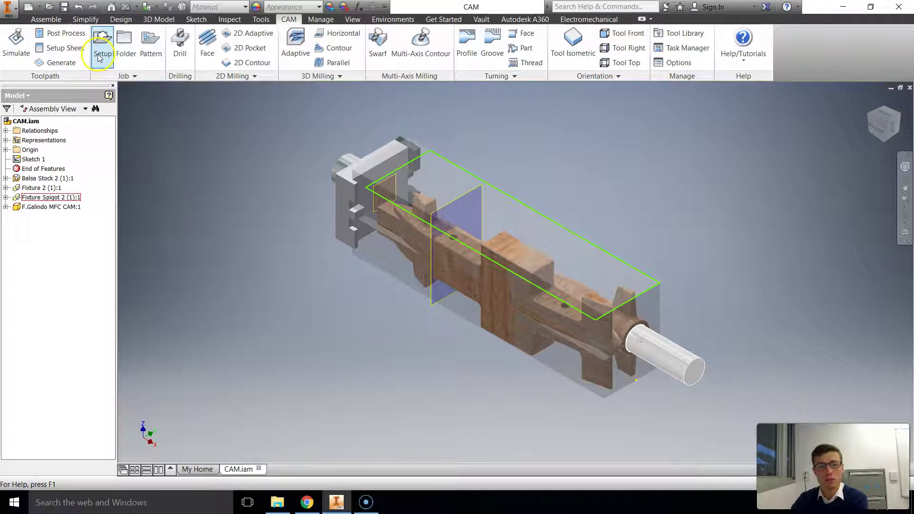
Start a new setup, Setup1, keeping Milling as the operation type
{"action": "left_click", "coordinate": [99, 53]}
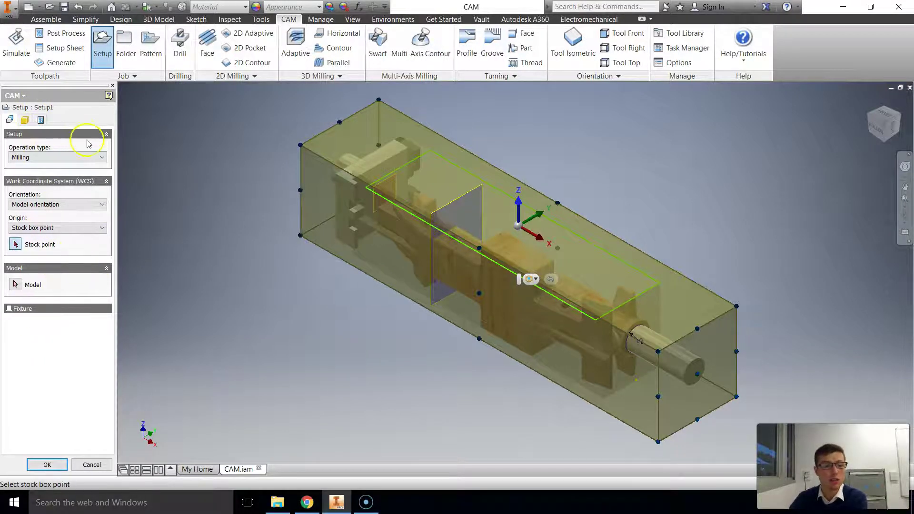
{"action": "left_click", "coordinate": [24, 98]}
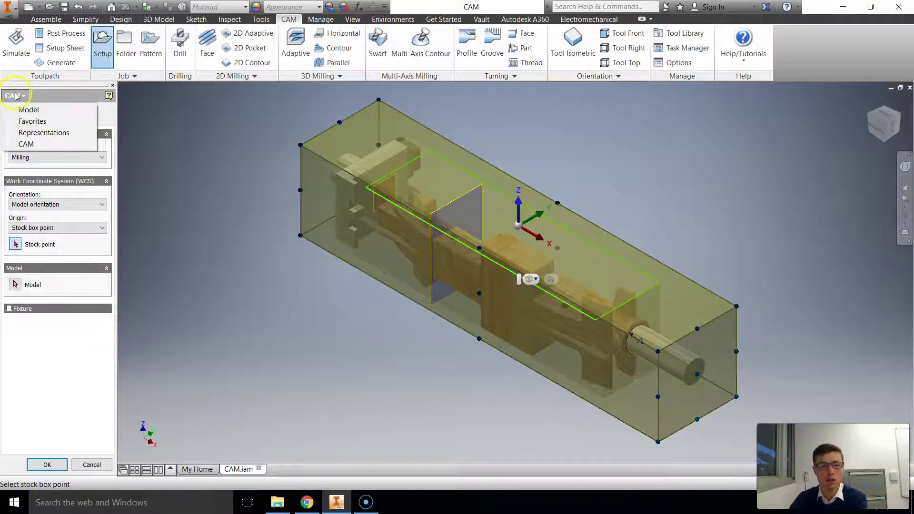
{"action": "left_click", "coordinate": [56, 93]}
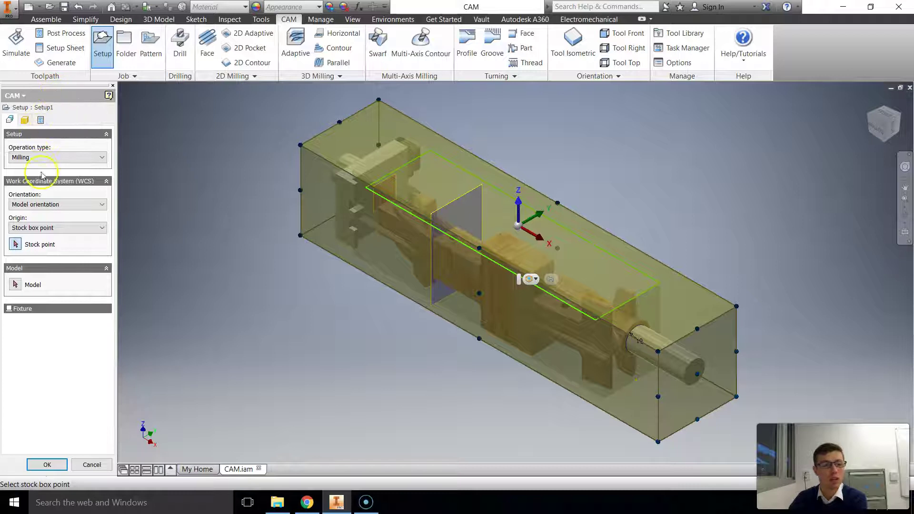
{"action": "left_click", "coordinate": [39, 158]}
{"action": "left_click", "coordinate": [40, 159]}
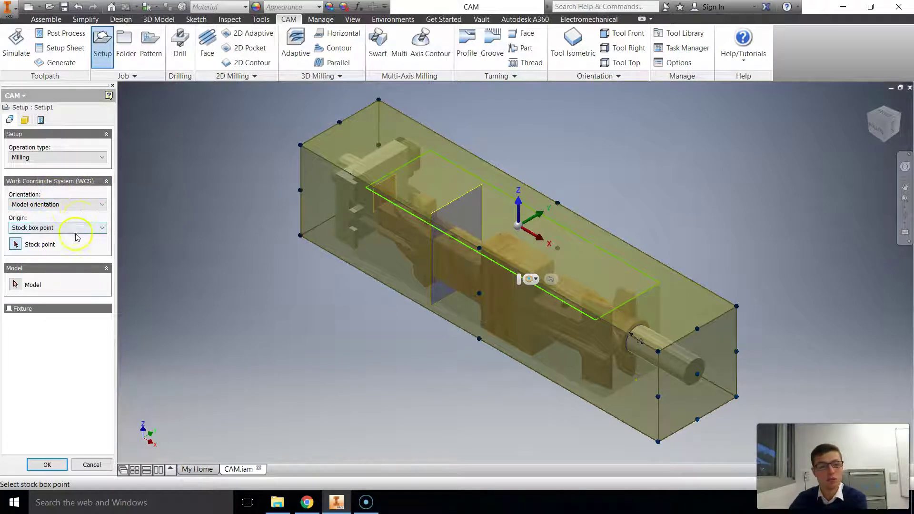
{"action": "left_click", "coordinate": [59, 205]}
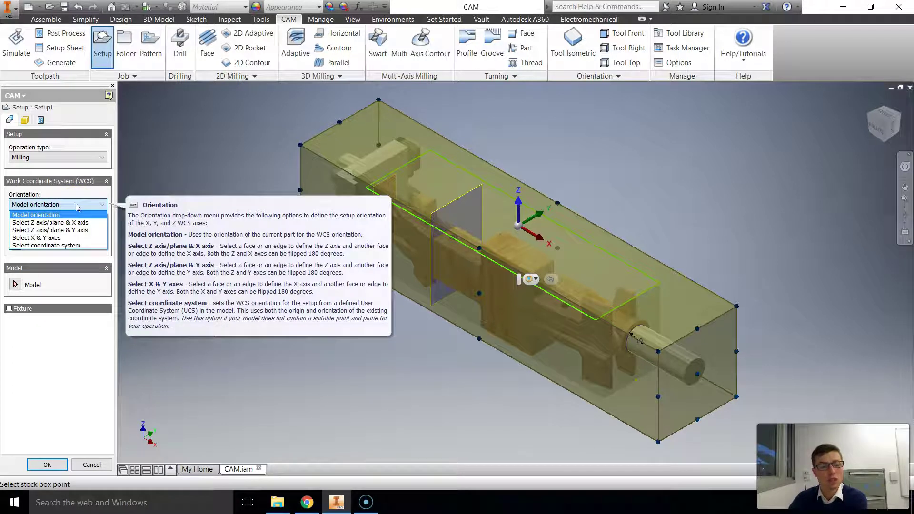
Orient Setup1 with Z from the shaft's vertical edge and Y from the long edge, both flipped
{"action": "left_click", "coordinate": [70, 231]}
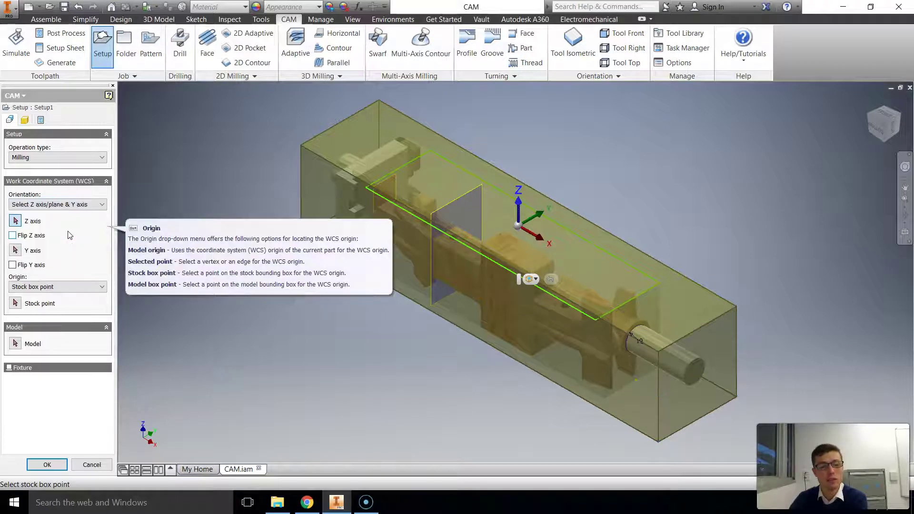
{"action": "left_click", "coordinate": [14, 220]}
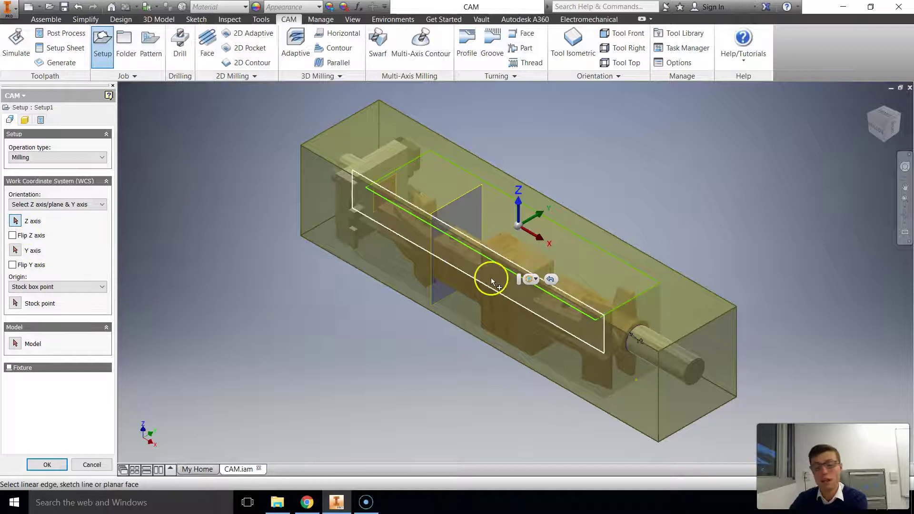
{"action": "left_click", "coordinate": [605, 339]}
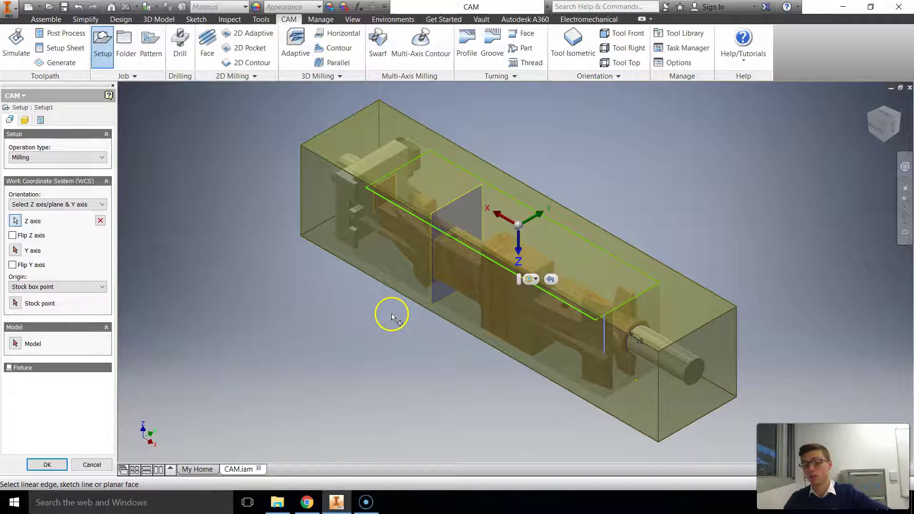
{"action": "left_click", "coordinate": [12, 235]}
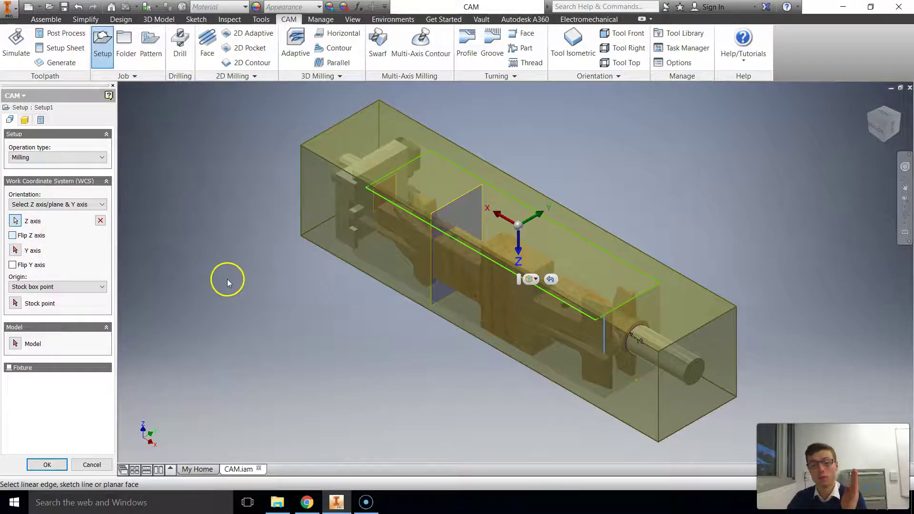
{"action": "left_click", "coordinate": [15, 251]}
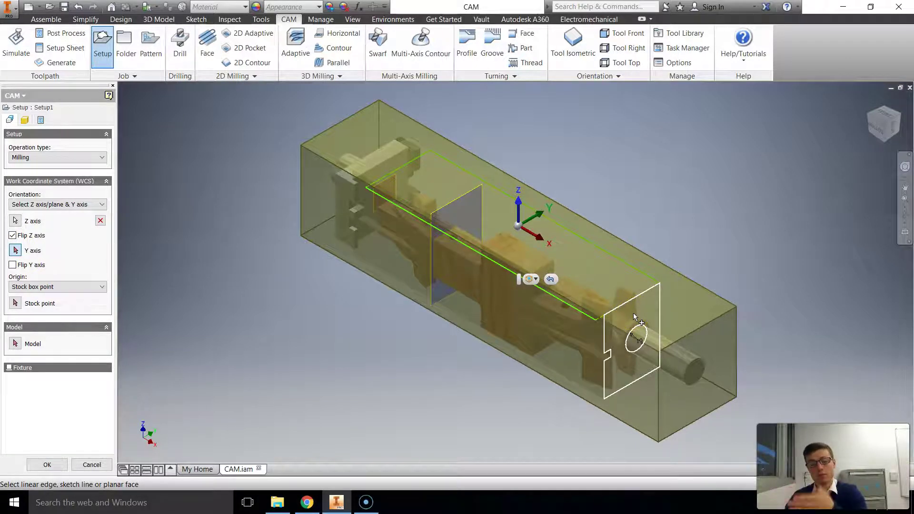
{"action": "left_click", "coordinate": [633, 313]}
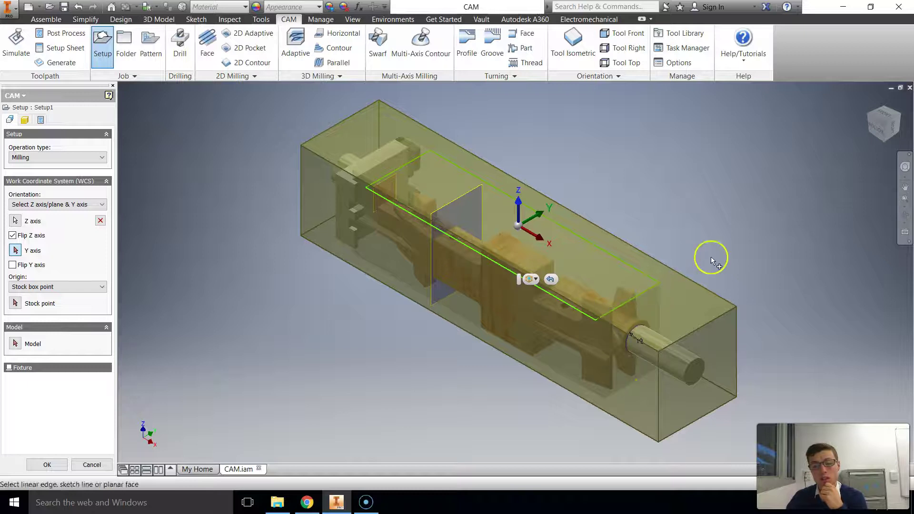
{"action": "left_click", "coordinate": [627, 304]}
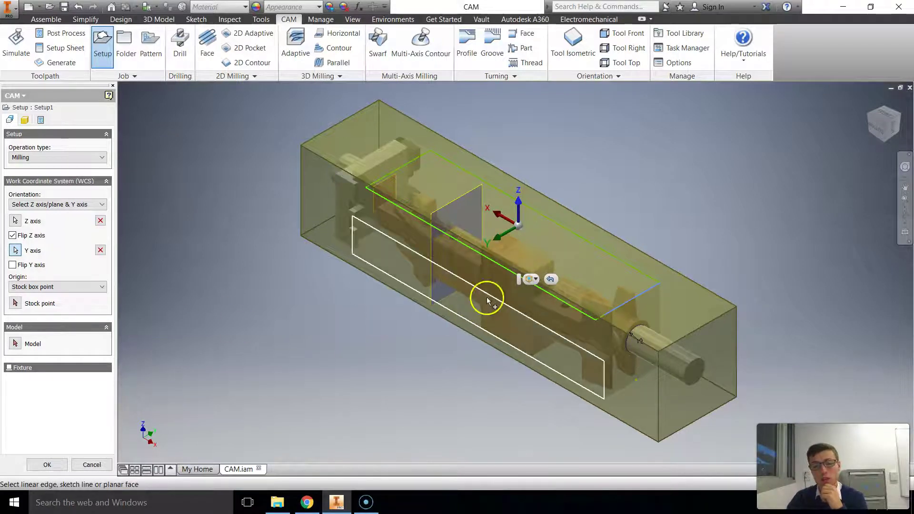
{"action": "left_click", "coordinate": [18, 268]}
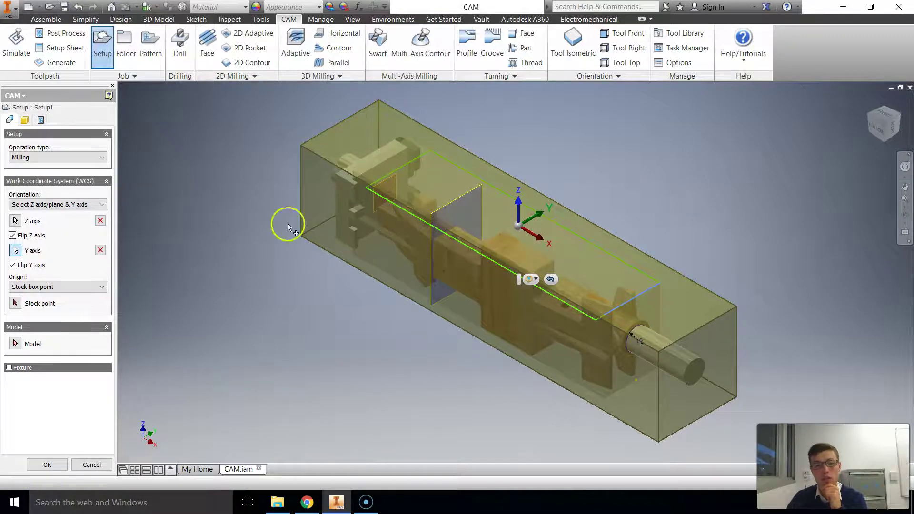
{"action": "left_click", "coordinate": [34, 287]}
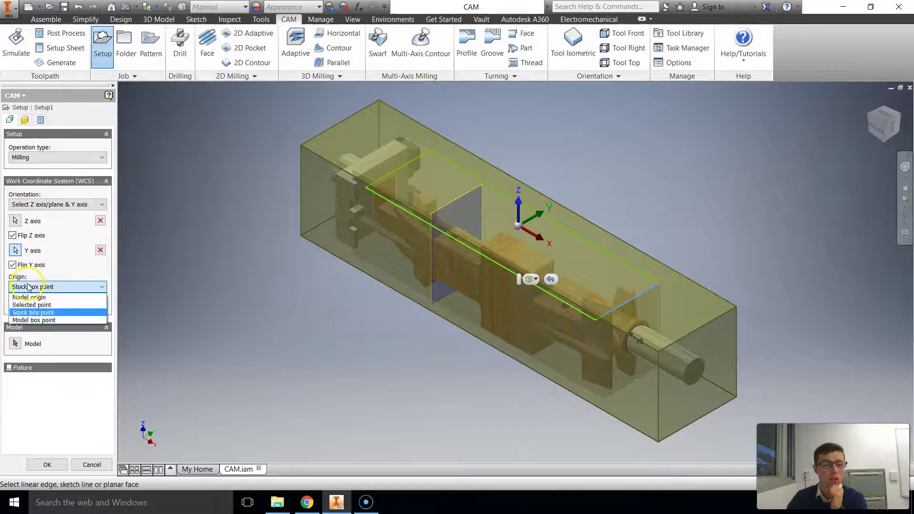
Set the setup origin to Model origin and pick the part as the model
{"action": "left_click", "coordinate": [36, 296]}
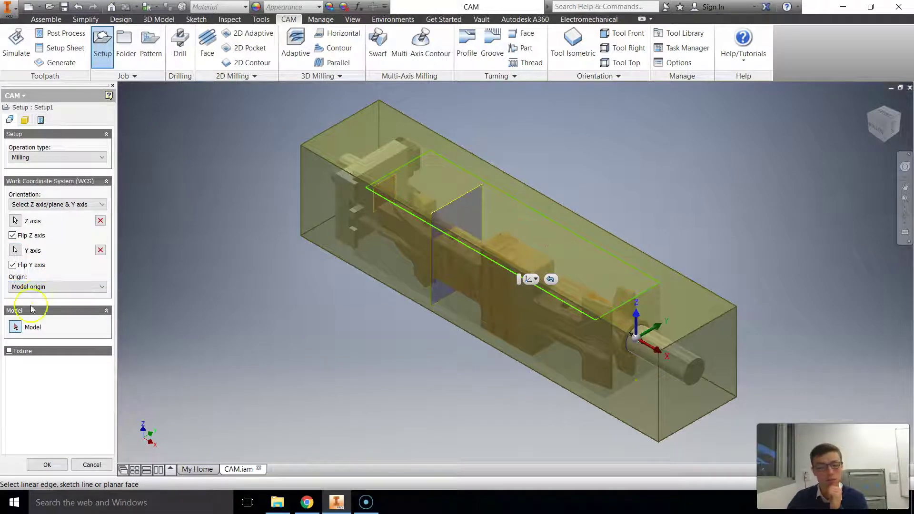
{"action": "left_click", "coordinate": [394, 315]}
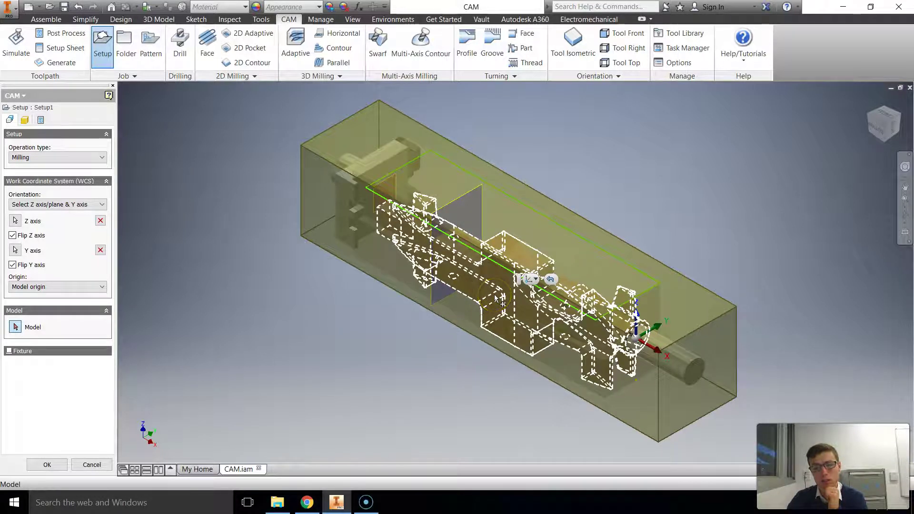
{"action": "left_click", "coordinate": [332, 363]}
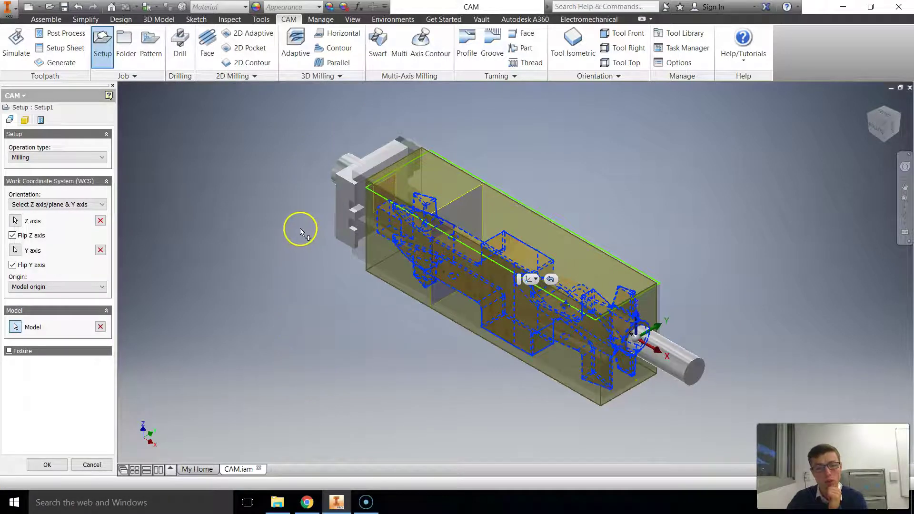
Enable fixtures and add the left holding block and shaft cylinder as fixtures
{"action": "left_click", "coordinate": [9, 352]}
{"action": "left_click", "coordinate": [16, 368]}
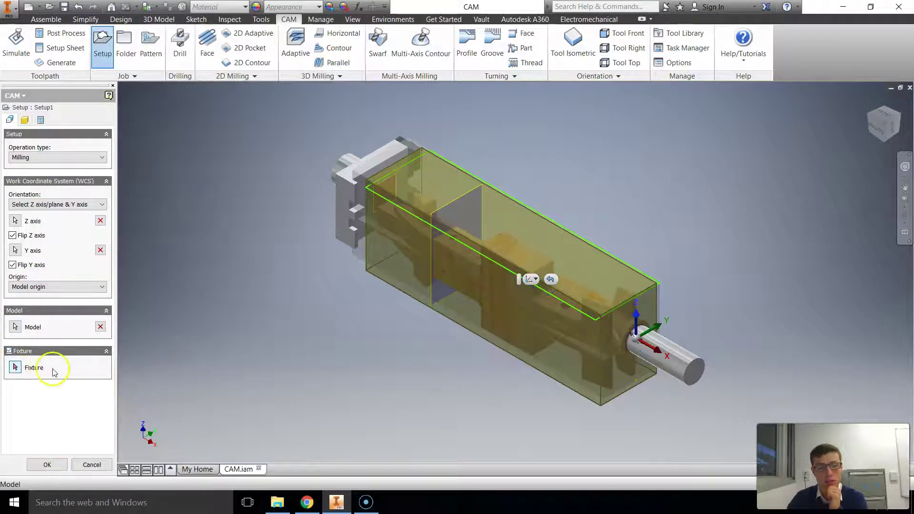
{"action": "left_click", "coordinate": [353, 200]}
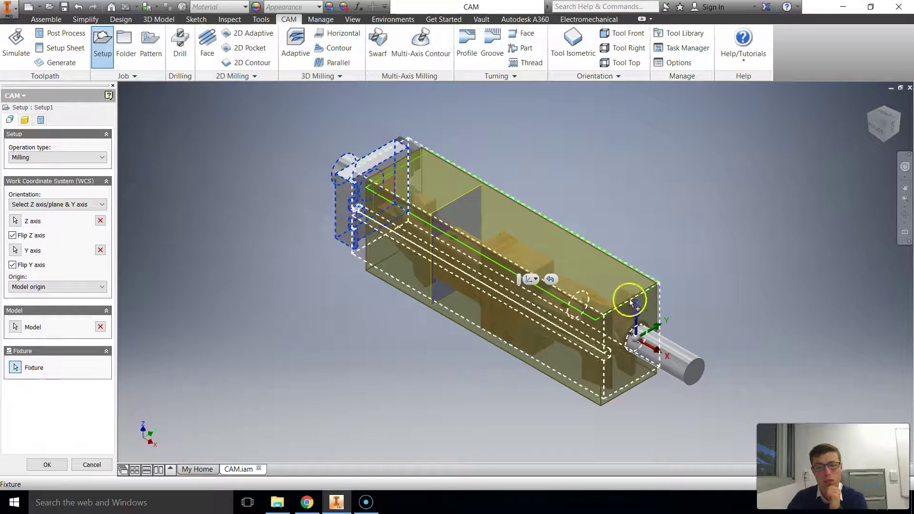
{"action": "left_click", "coordinate": [681, 357]}
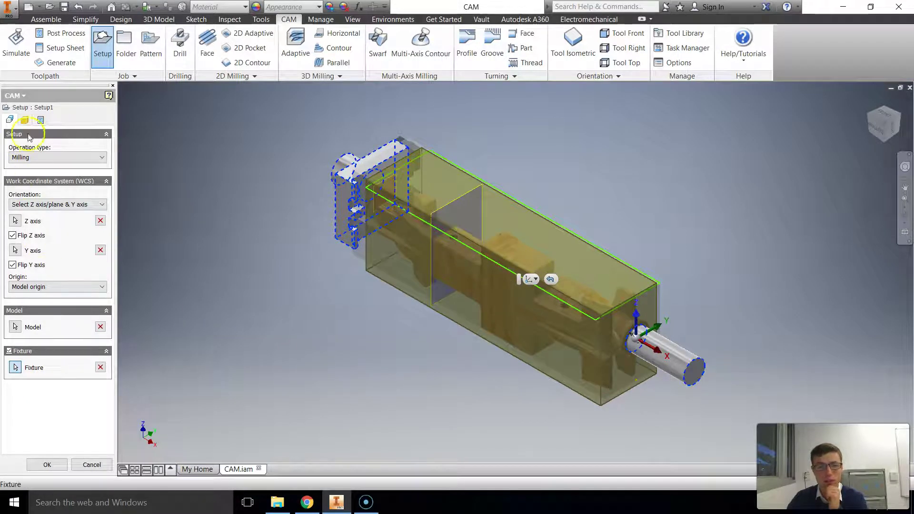
{"action": "left_click", "coordinate": [25, 120]}
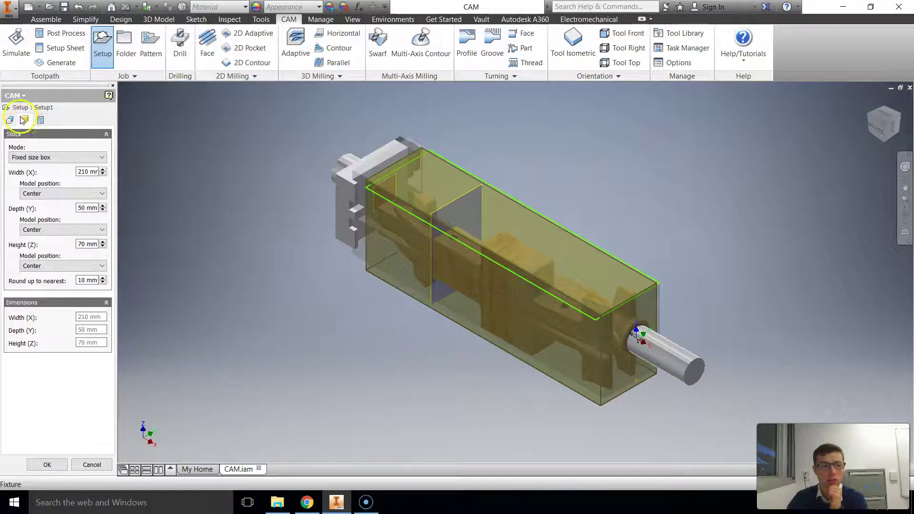
Take the stock from the surrounding solid body, giving a 225×50×65 mm stock
{"action": "left_click", "coordinate": [30, 157]}
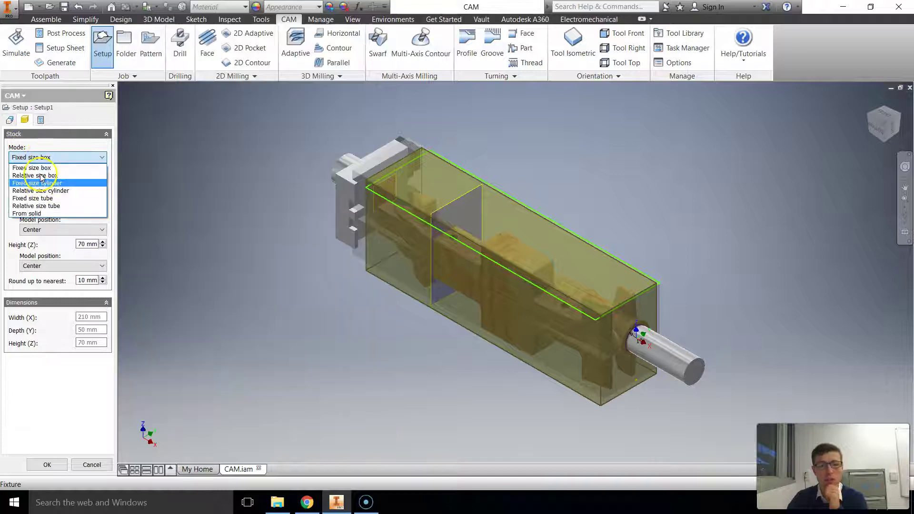
{"action": "left_click", "coordinate": [35, 213]}
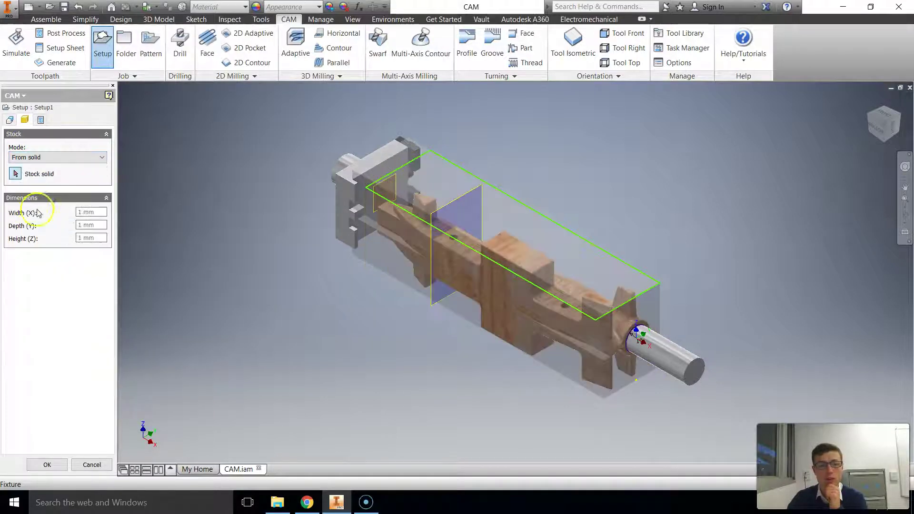
{"action": "left_click", "coordinate": [432, 156]}
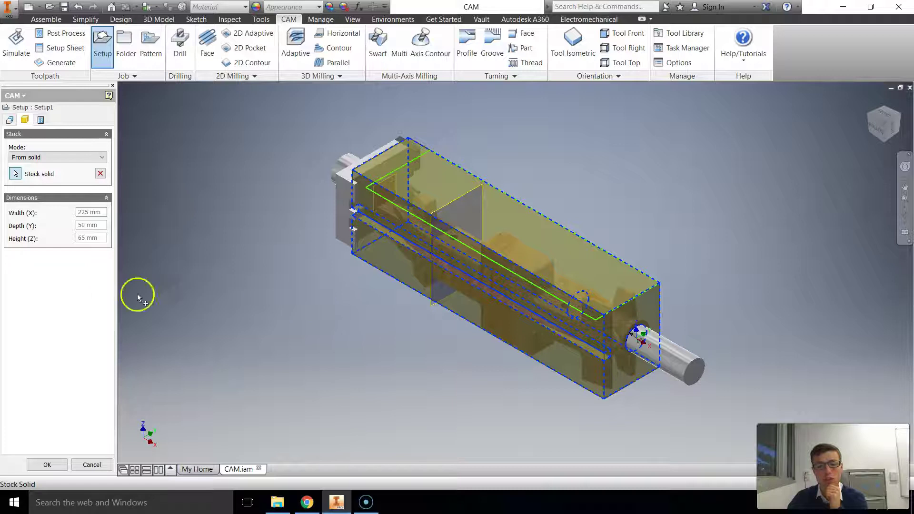
Replace the 1001 program number with CAM in the post-process settings
{"action": "left_click", "coordinate": [41, 120]}
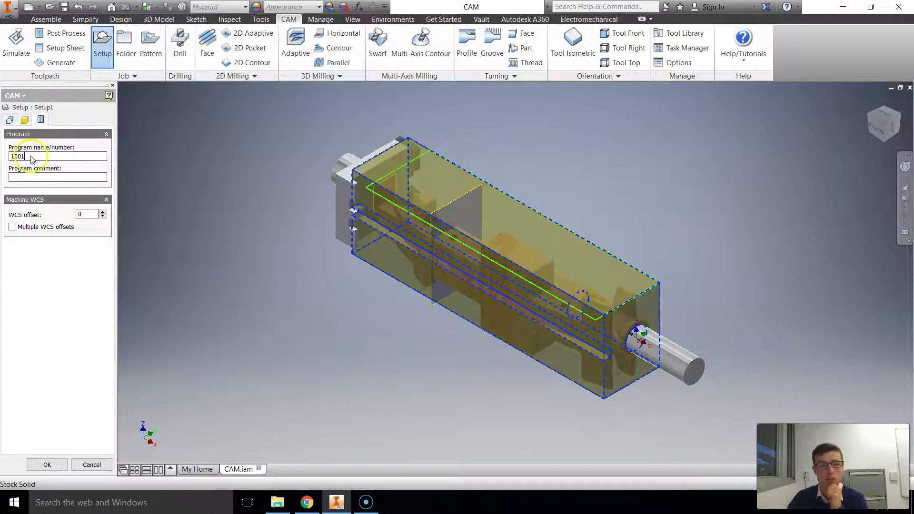
{"action": "left_click_drag", "start_coordinate": [32, 159], "coordinate": [9, 155]}
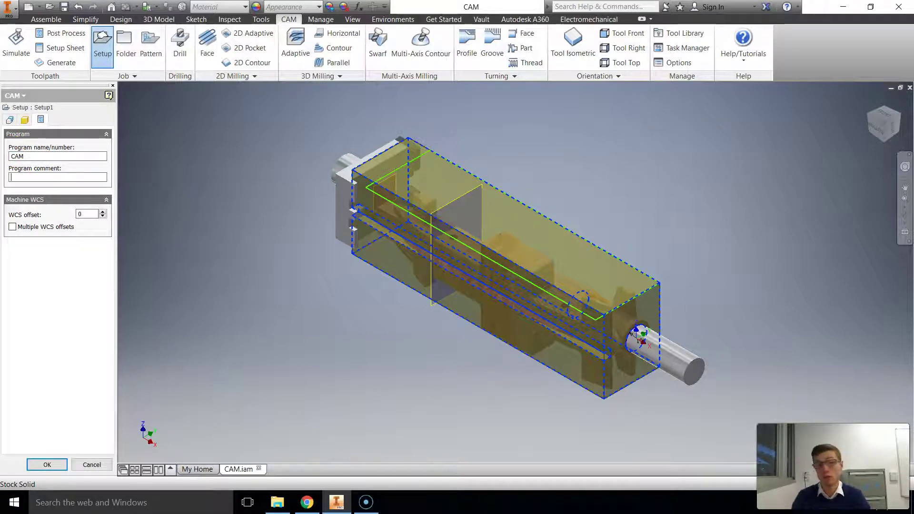
{"action": "key", "text": "Tab"}
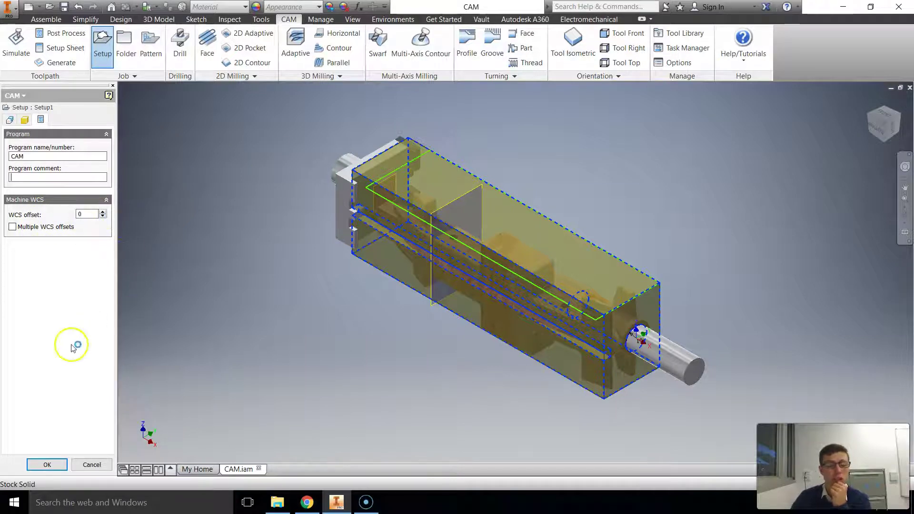
Confirm Setup1 with OK and rename it 'Setup Left' in the CAM browser
{"action": "left_click", "coordinate": [9, 120]}
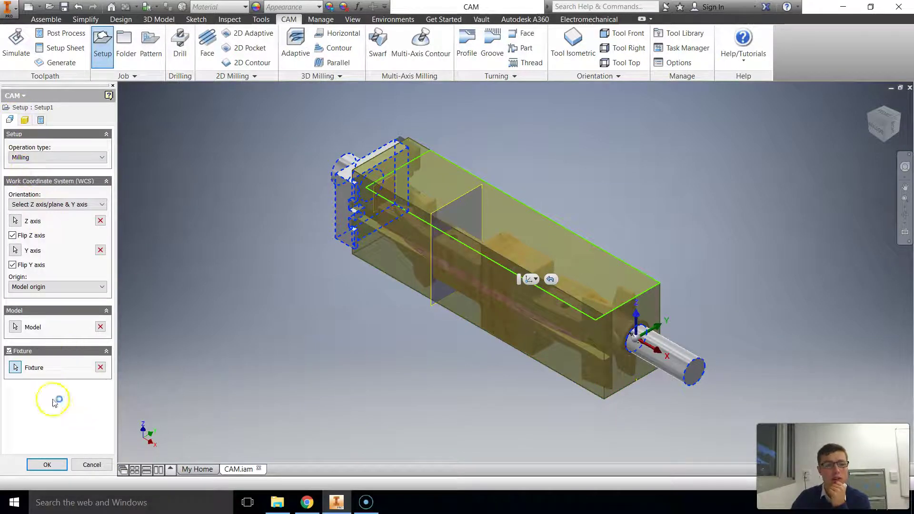
{"action": "left_click", "coordinate": [47, 465]}
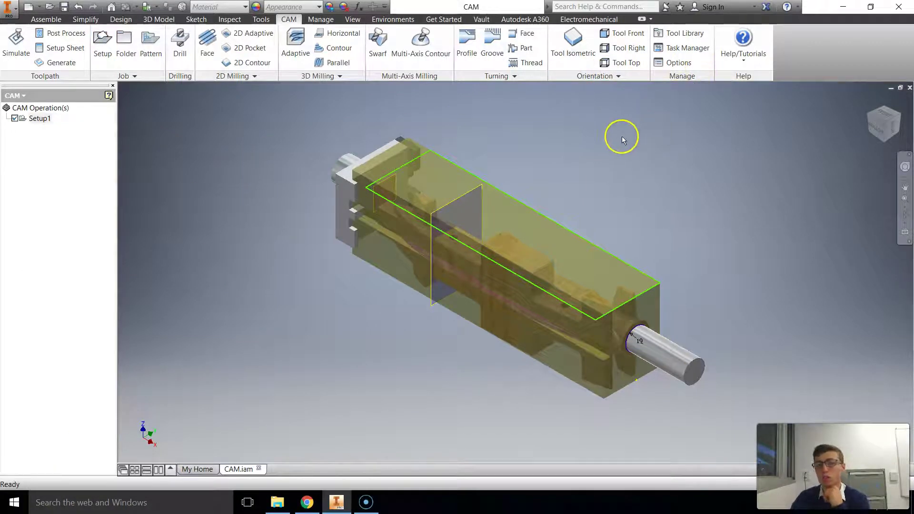
{"action": "left_click", "coordinate": [47, 118]}
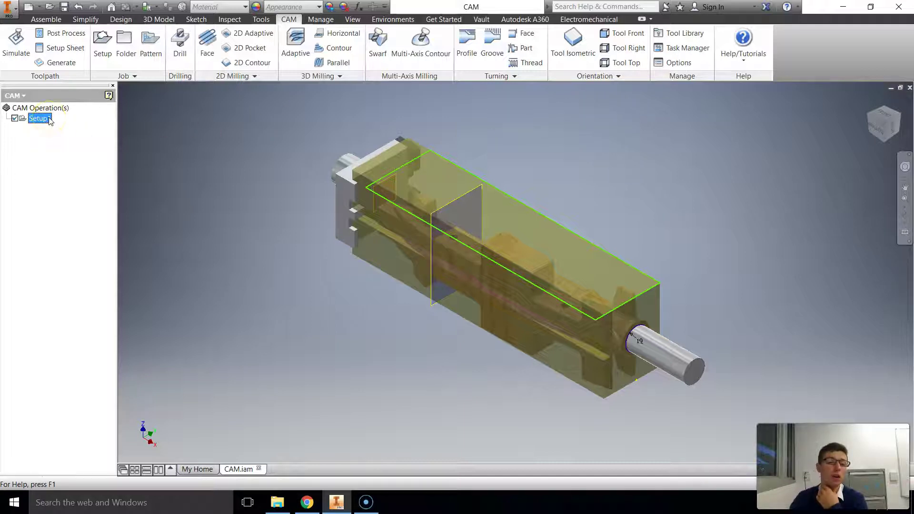
{"action": "left_click", "coordinate": [50, 120]}
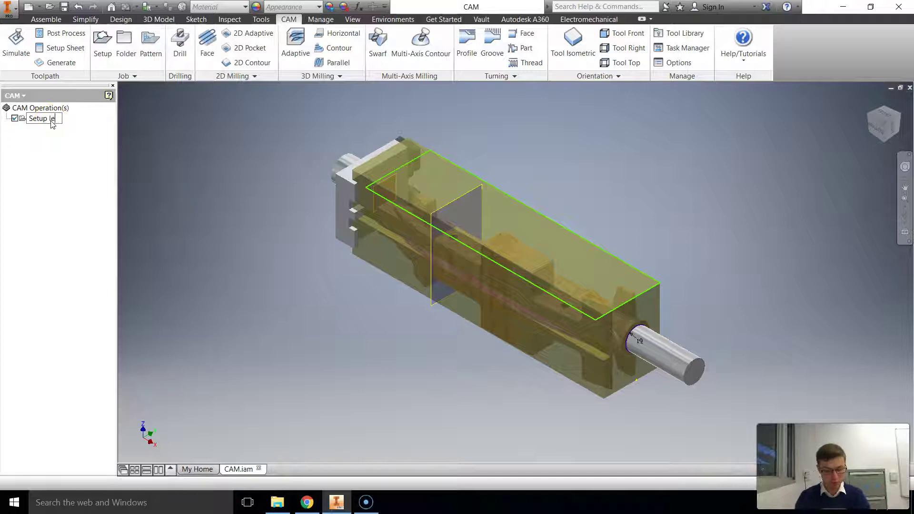
{"action": "type", "text": "Setup Left"}
{"action": "key", "text": "Return"}
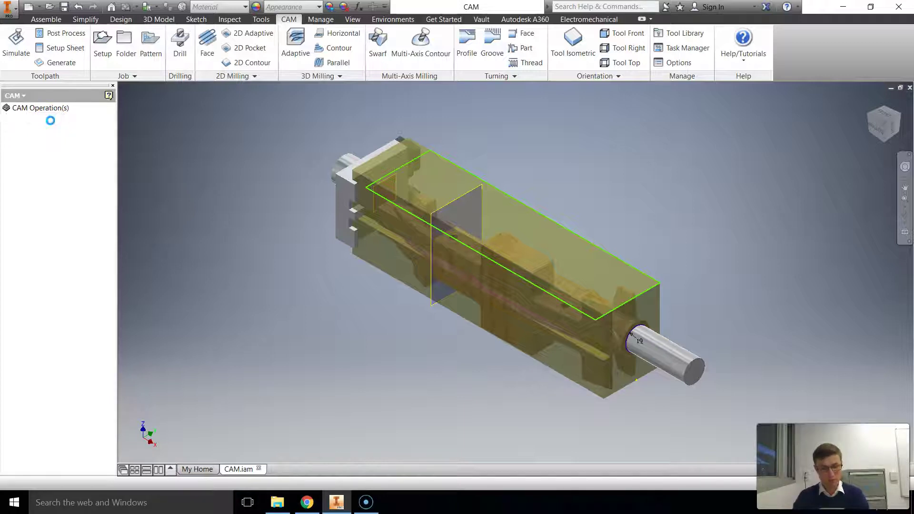
{"action": "left_click", "coordinate": [162, 180]}
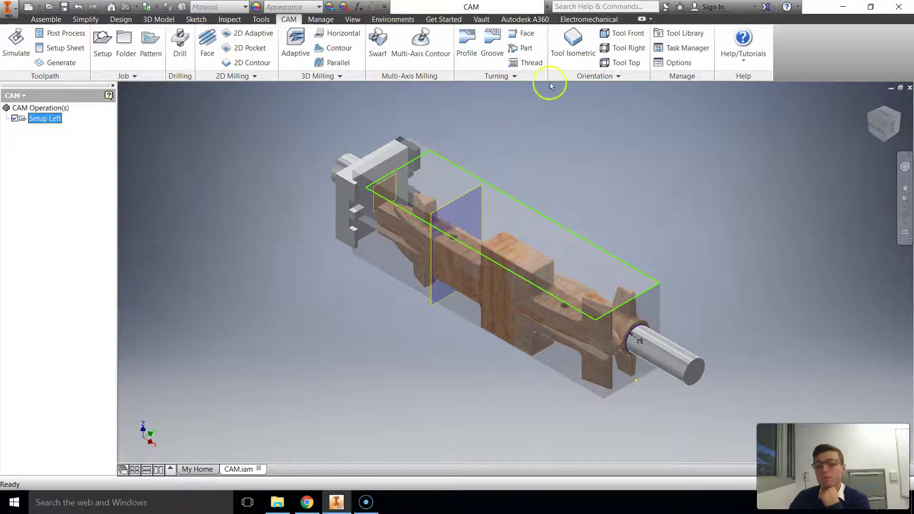
Open the Tool Library and filter All Tools by type to Ball Mill
{"action": "left_click", "coordinate": [671, 36]}
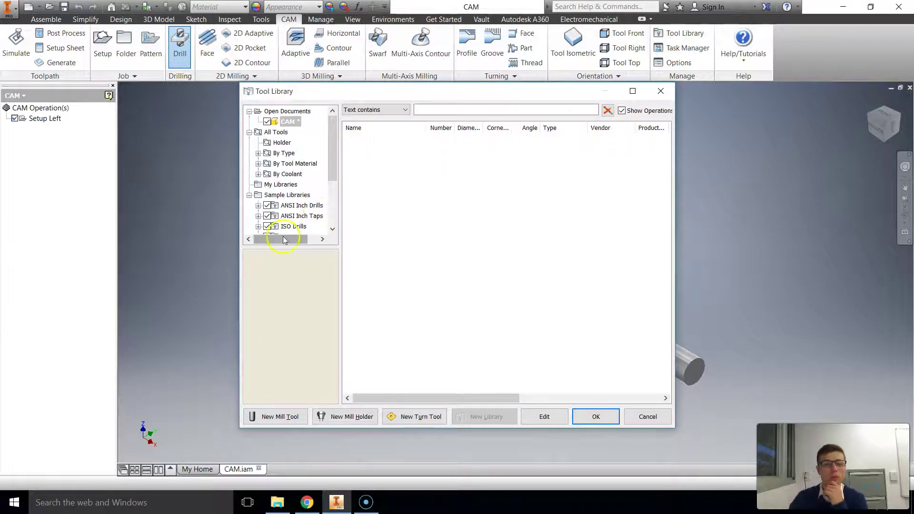
{"action": "left_click", "coordinate": [284, 154]}
{"action": "left_click", "coordinate": [258, 153]}
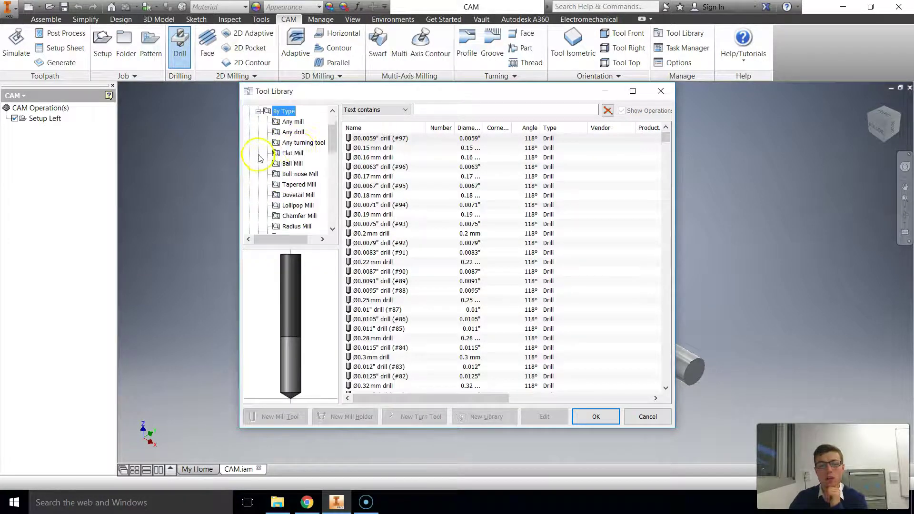
{"action": "left_click", "coordinate": [291, 164]}
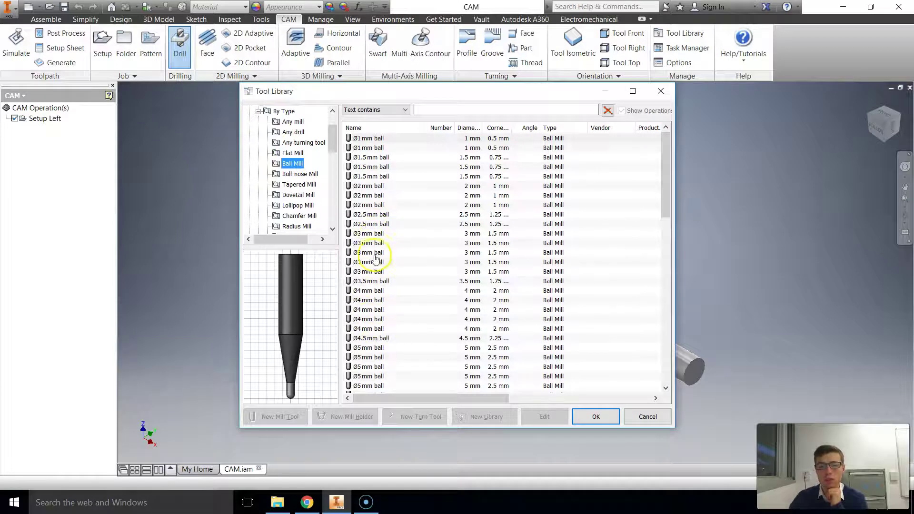
{"action": "scroll", "coordinate": [376, 259], "scroll_direction": "down", "scroll_amount": 3}
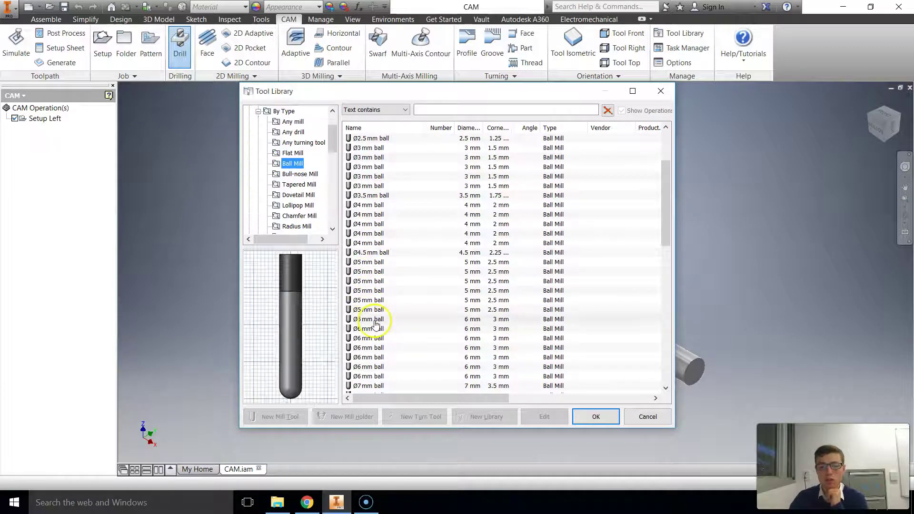
Compare the listed Ø6 mm ball mills, then close the library
{"action": "left_click", "coordinate": [375, 320]}
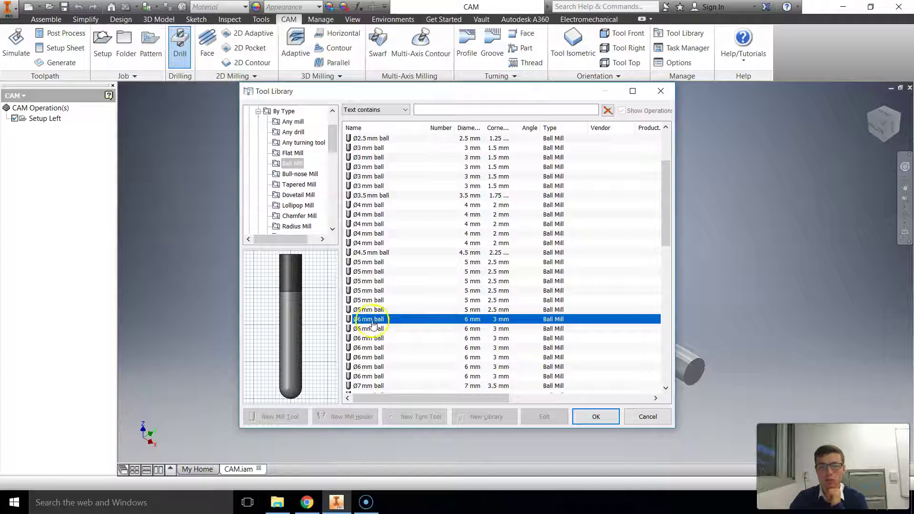
{"action": "scroll", "coordinate": [304, 183], "scroll_direction": "up", "scroll_amount": 2}
{"action": "scroll", "coordinate": [381, 309], "scroll_direction": "down", "scroll_amount": 2}
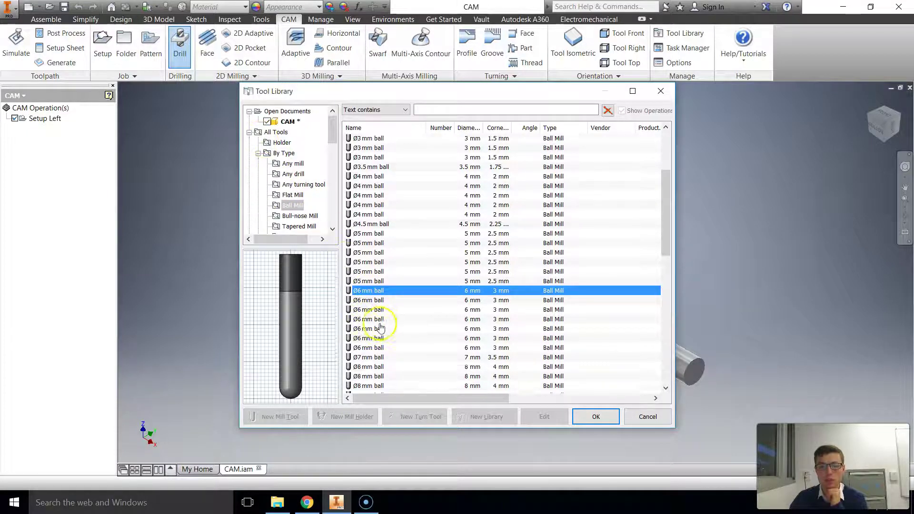
{"action": "left_click", "coordinate": [377, 272]}
{"action": "left_click", "coordinate": [375, 280]}
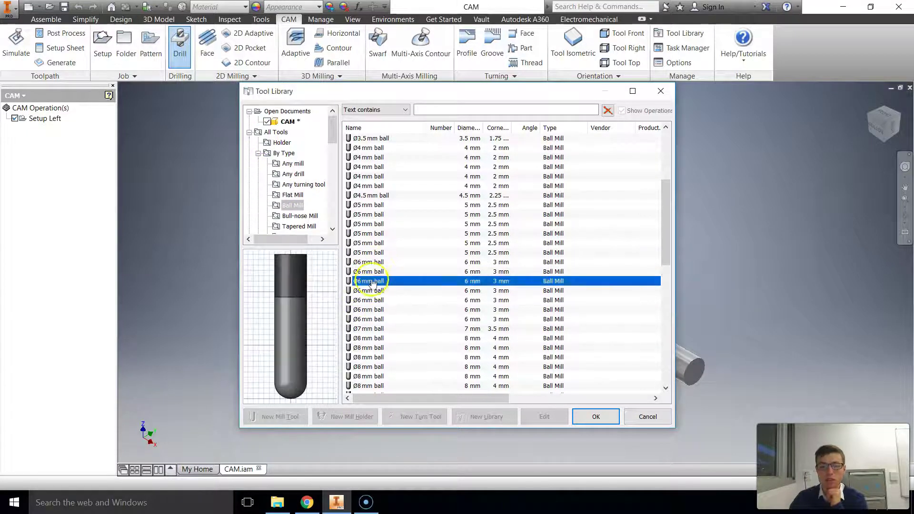
{"action": "left_click", "coordinate": [373, 290]}
{"action": "left_click", "coordinate": [371, 300]}
{"action": "left_click", "coordinate": [367, 309]}
{"action": "left_click", "coordinate": [365, 300]}
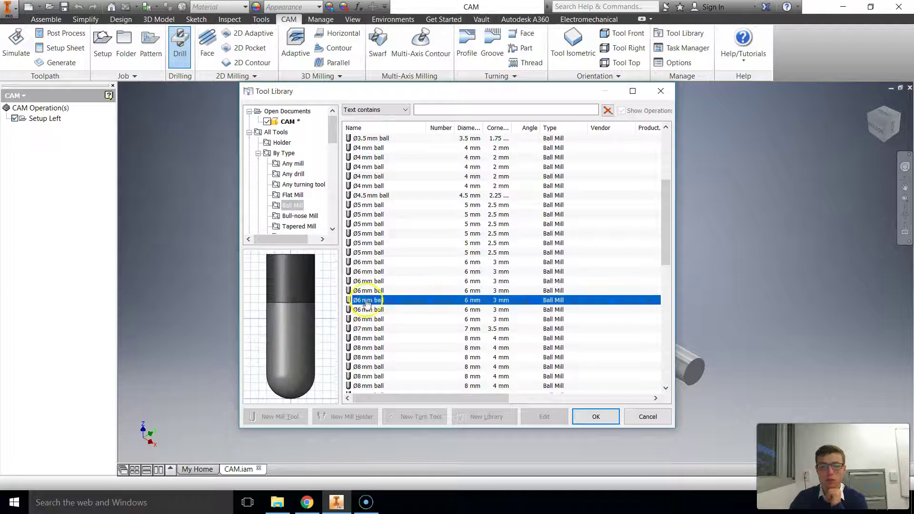
{"action": "left_click", "coordinate": [363, 291]}
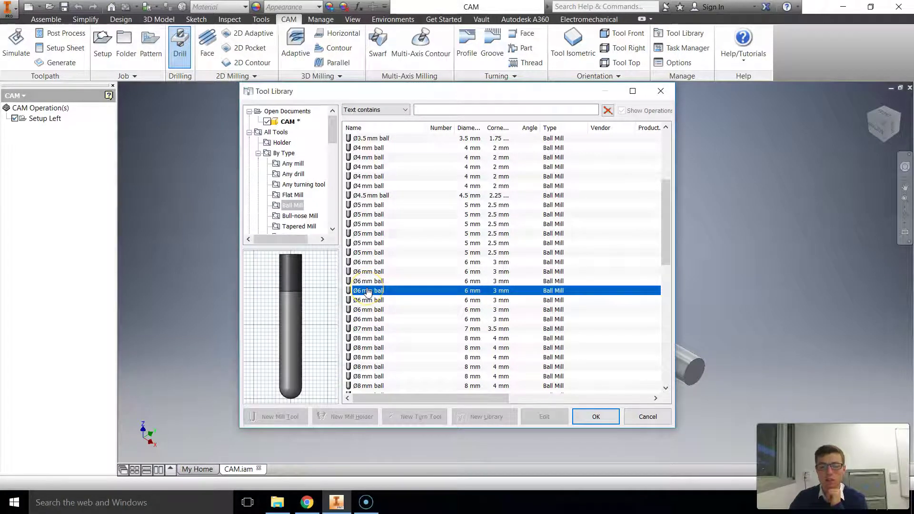
{"action": "left_click", "coordinate": [593, 416]}
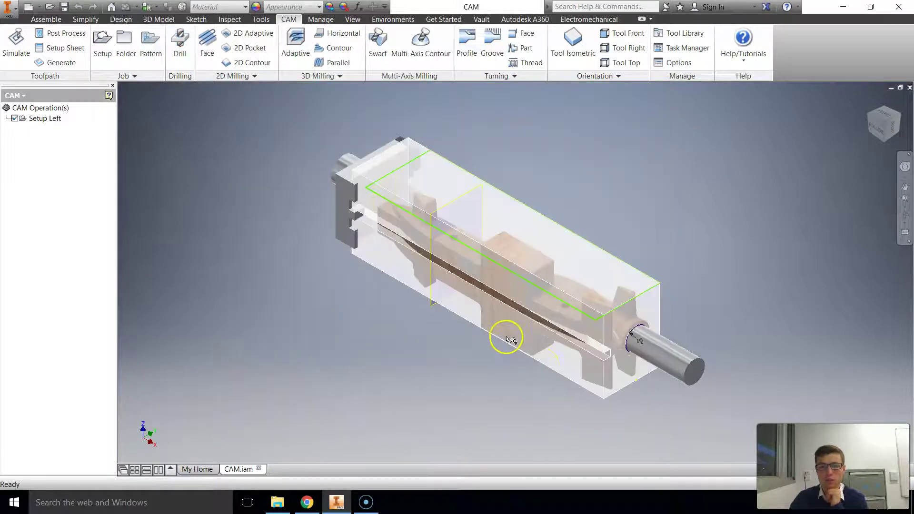
Reopen the Tool Library and bring up the context menu for a Ø6 mm ball mill
{"action": "left_click", "coordinate": [681, 33]}
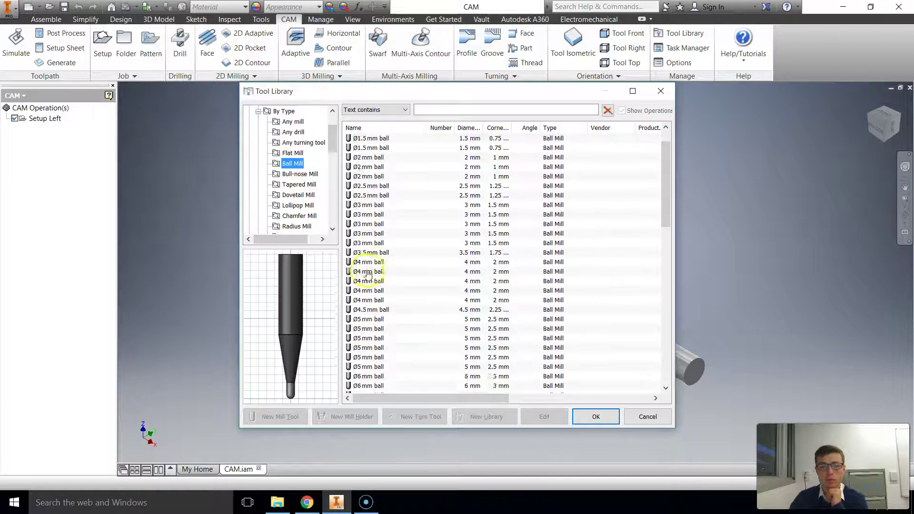
{"action": "scroll", "coordinate": [368, 273], "scroll_direction": "down", "scroll_amount": 4}
{"action": "left_click", "coordinate": [369, 290]}
{"action": "right_click", "coordinate": [372, 291]}
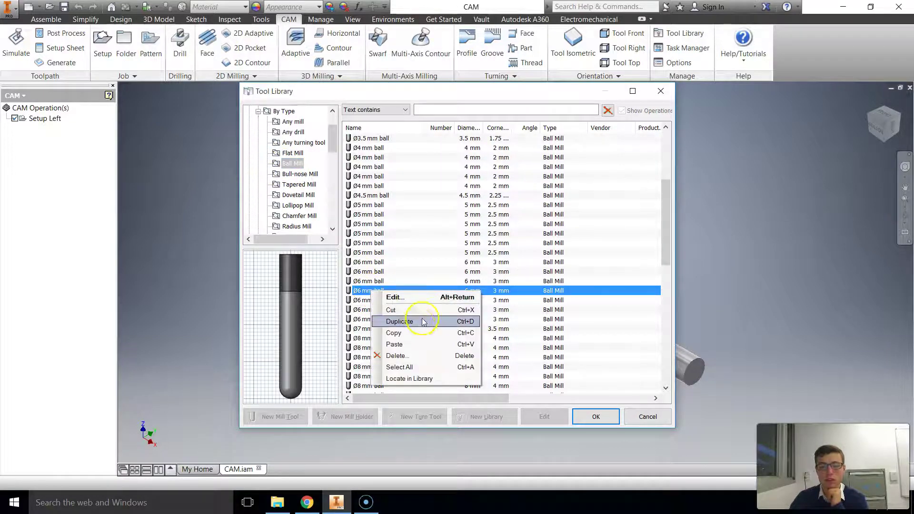
Edit the Ø6 mm ball: flute 37 mm, shoulder 40 mm, body 45 mm, overall length left at 75 mm
{"action": "left_click", "coordinate": [399, 296]}
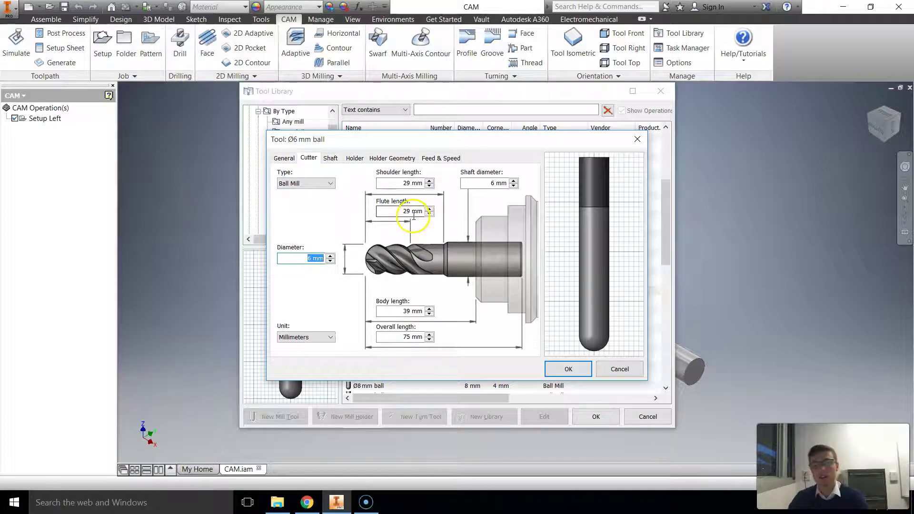
{"action": "double_click", "coordinate": [406, 212]}
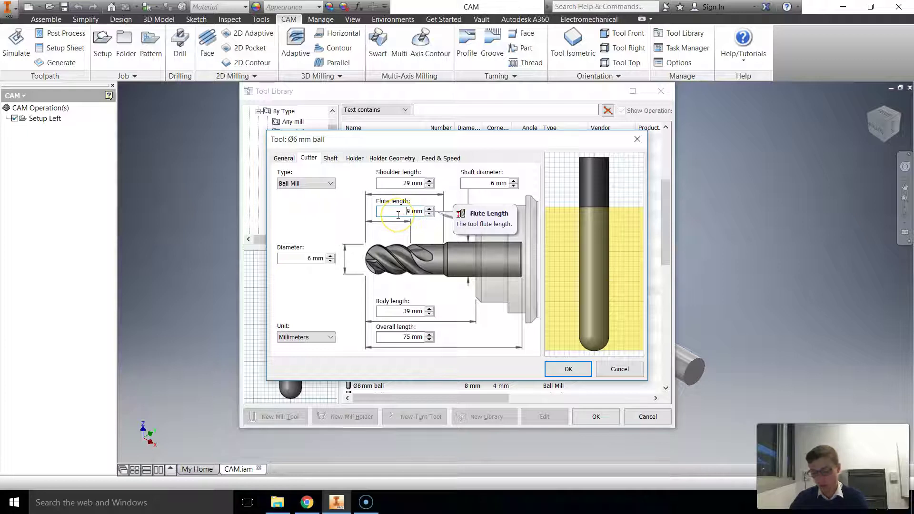
{"action": "type", "text": "37"}
{"action": "double_click", "coordinate": [395, 187]}
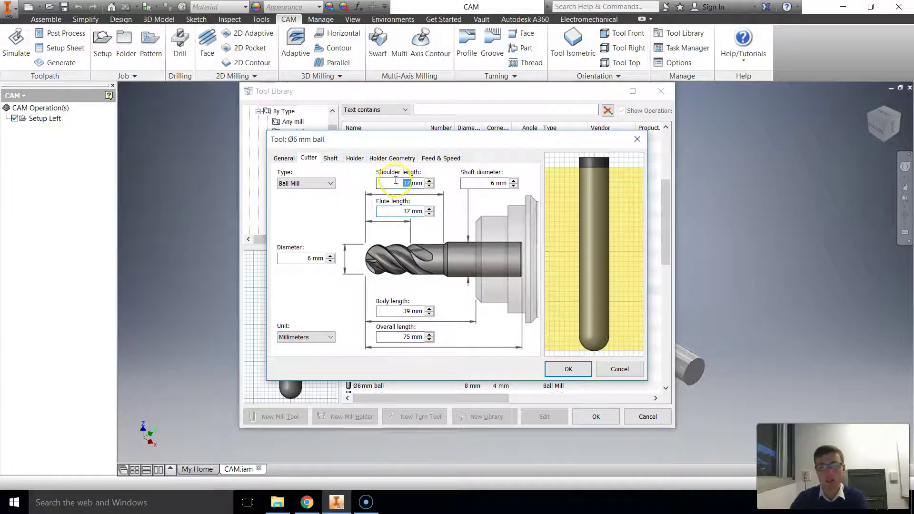
{"action": "type", "text": "40"}
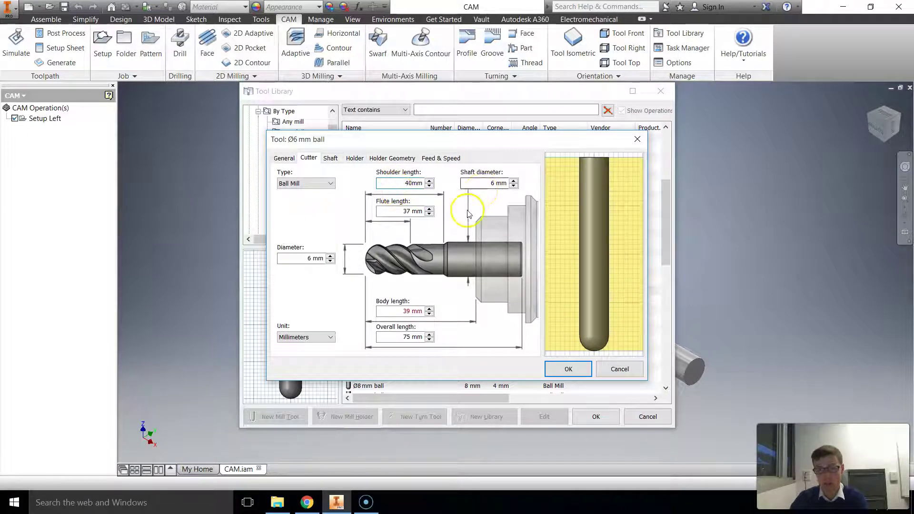
{"action": "double_click", "coordinate": [404, 312]}
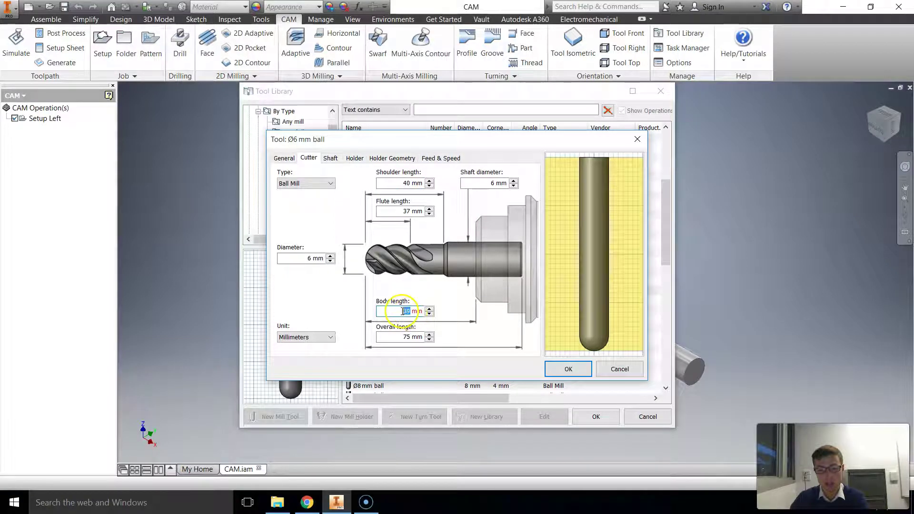
{"action": "type", "text": "45"}
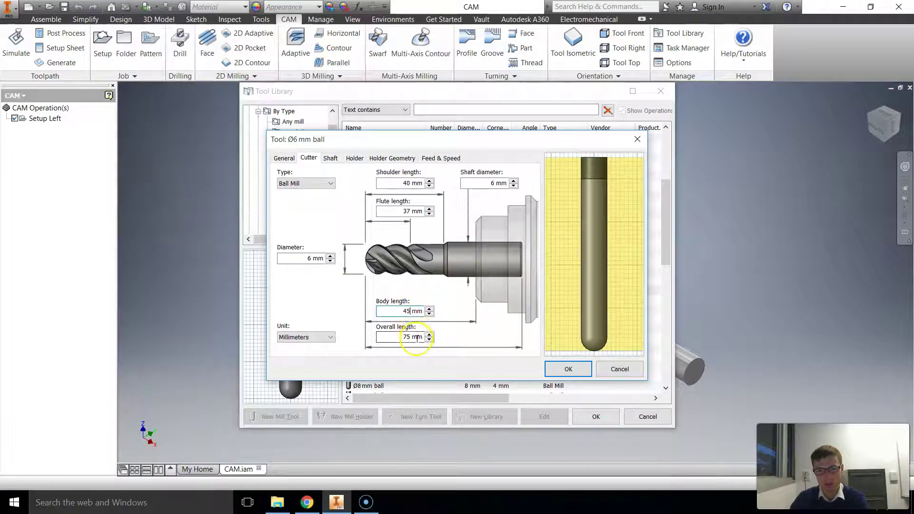
{"action": "double_click", "coordinate": [406, 336]}
{"action": "left_click", "coordinate": [403, 311]}
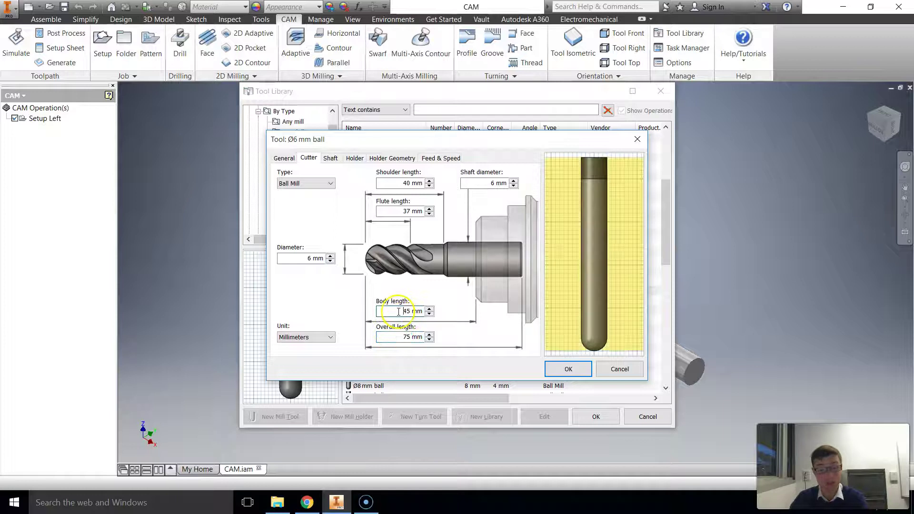
Give the tool number 1 and start its description with 'F'
{"action": "left_click", "coordinate": [284, 158]}
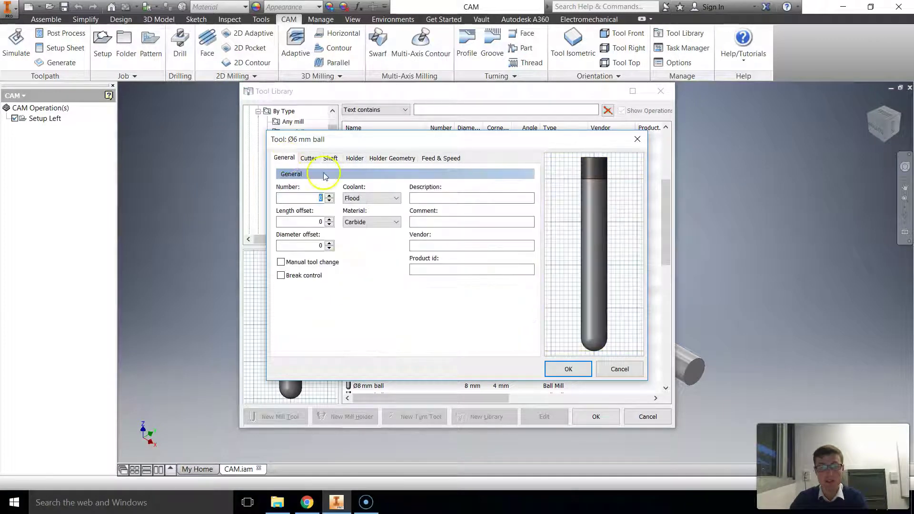
{"action": "double_click", "coordinate": [325, 197]}
{"action": "type", "text": "1"}
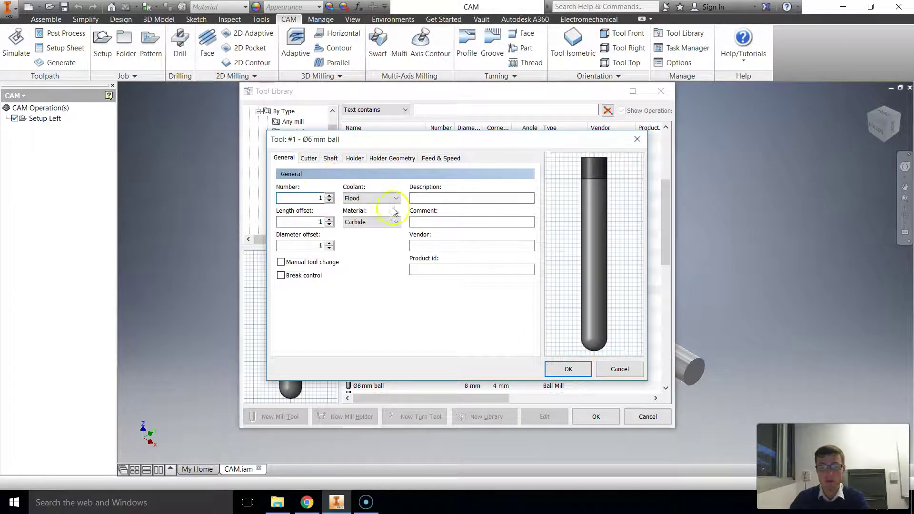
{"action": "left_click", "coordinate": [441, 198]}
{"action": "type", "text": "F1 Cutter"}
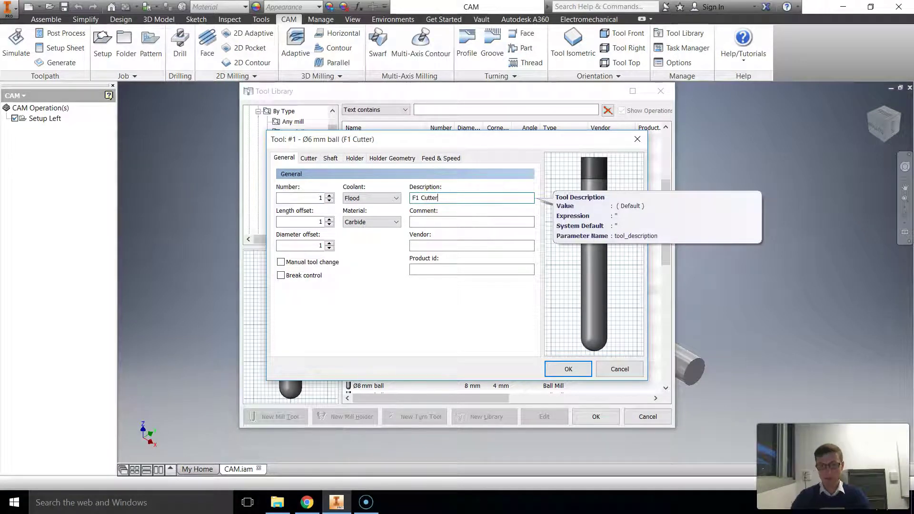
Fit the BT30 - Blank1 holder and review the shaft, cutter and holder geometry
{"action": "left_click", "coordinate": [355, 158]}
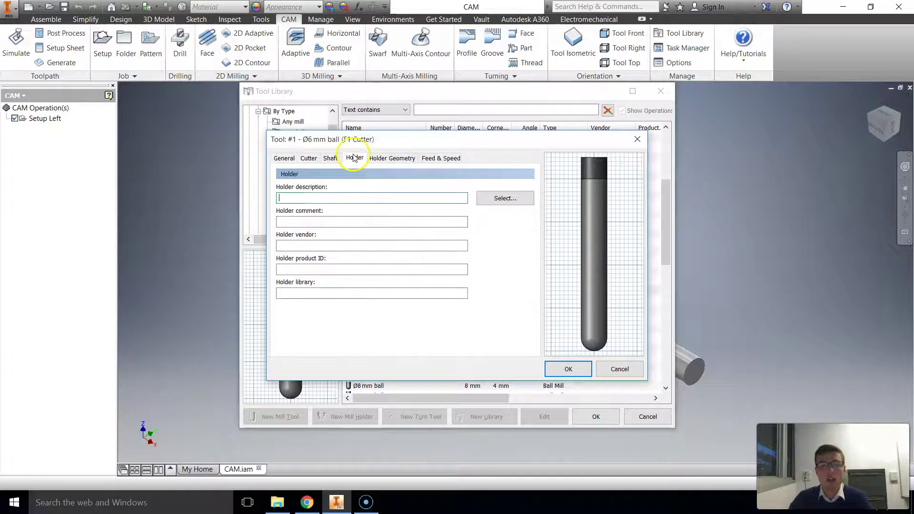
{"action": "left_click", "coordinate": [490, 198]}
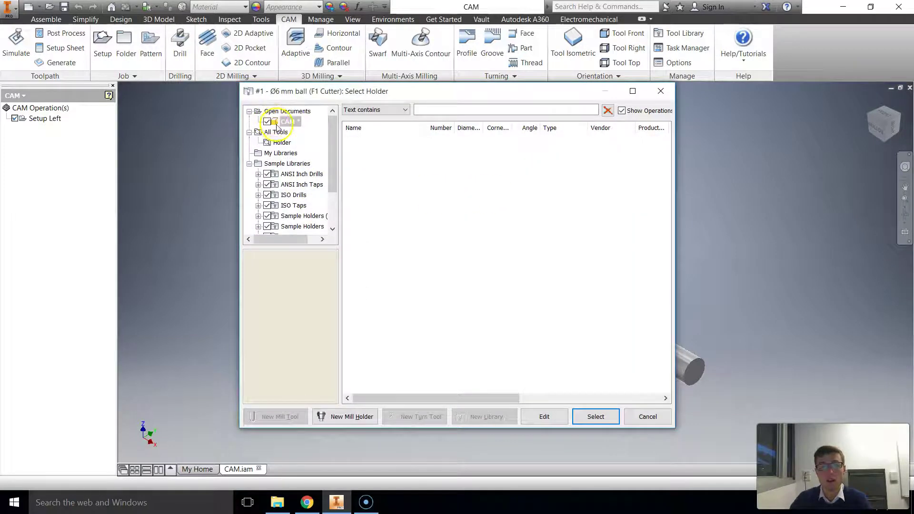
{"action": "left_click", "coordinate": [282, 142]}
{"action": "left_click", "coordinate": [381, 139]}
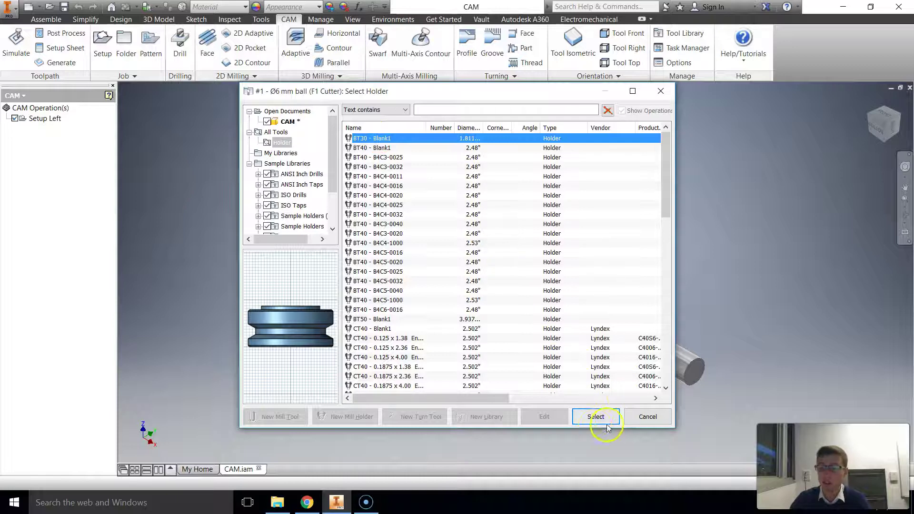
{"action": "left_click", "coordinate": [595, 417]}
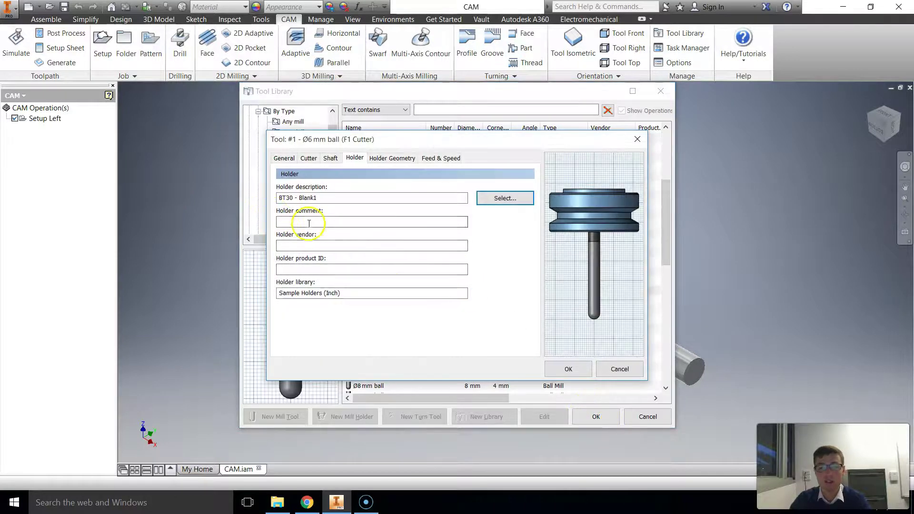
{"action": "left_click", "coordinate": [335, 162]}
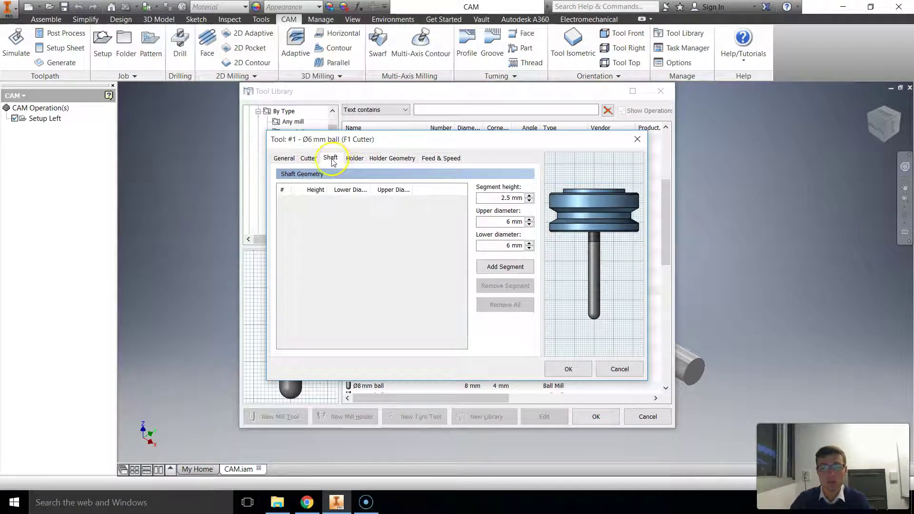
{"action": "left_click", "coordinate": [309, 158]}
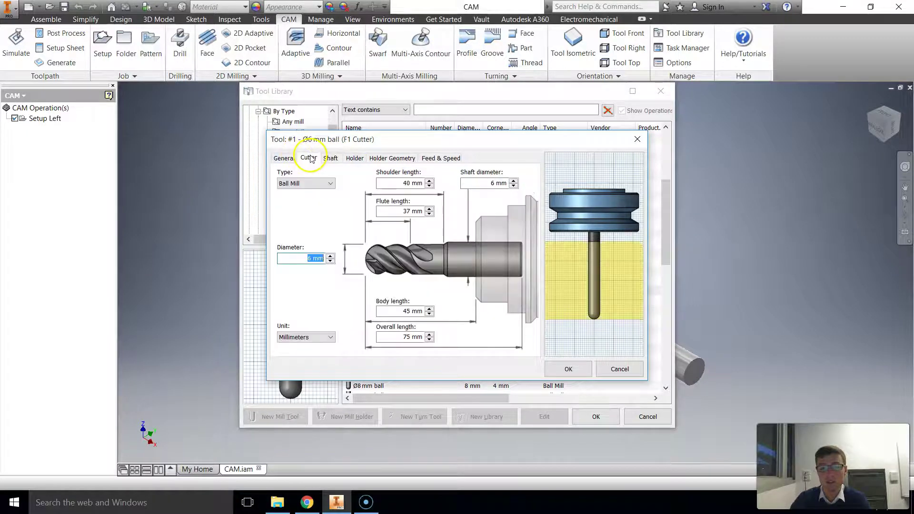
{"action": "left_click", "coordinate": [402, 159]}
{"action": "left_click", "coordinate": [441, 159]}
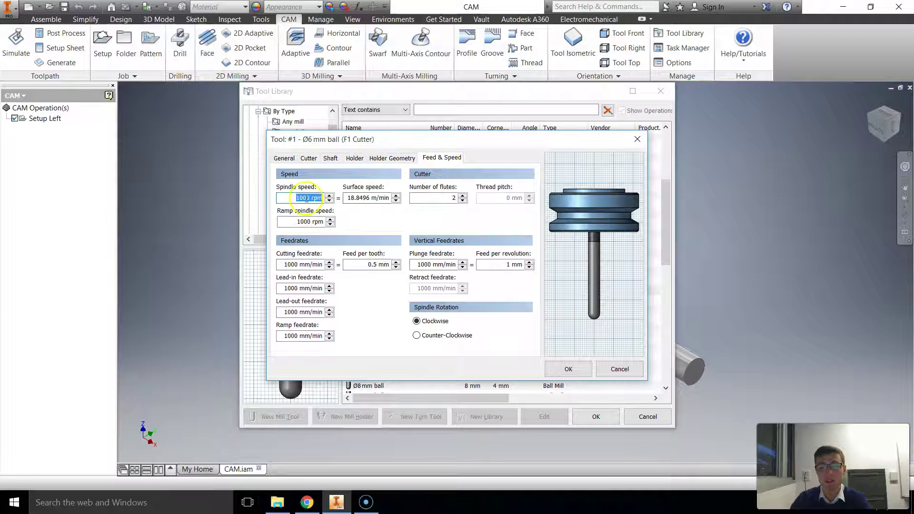
Set spindle speed to 23000 rpm and cutting feedrate to 3500 mm/min
{"action": "left_click_drag", "start_coordinate": [310, 197], "coordinate": [269, 195]}
{"action": "type", "text": "23000"}
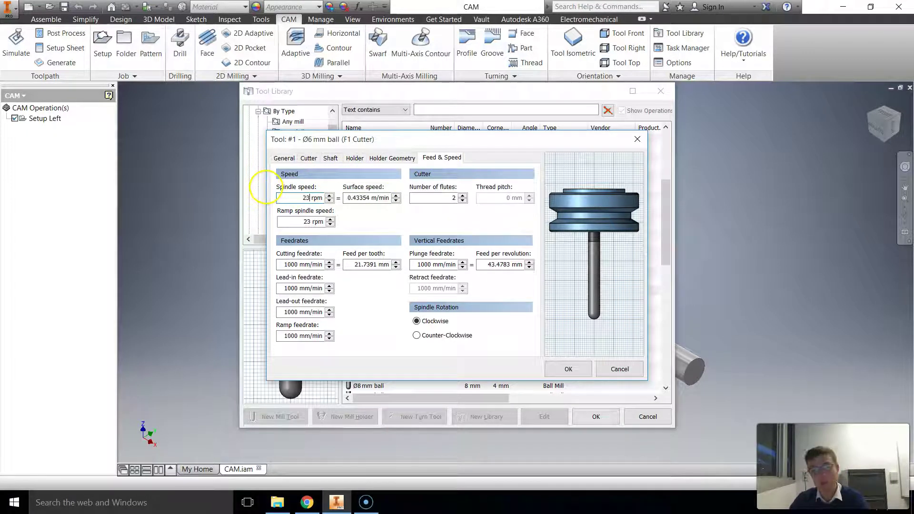
{"action": "left_click", "coordinate": [310, 221]}
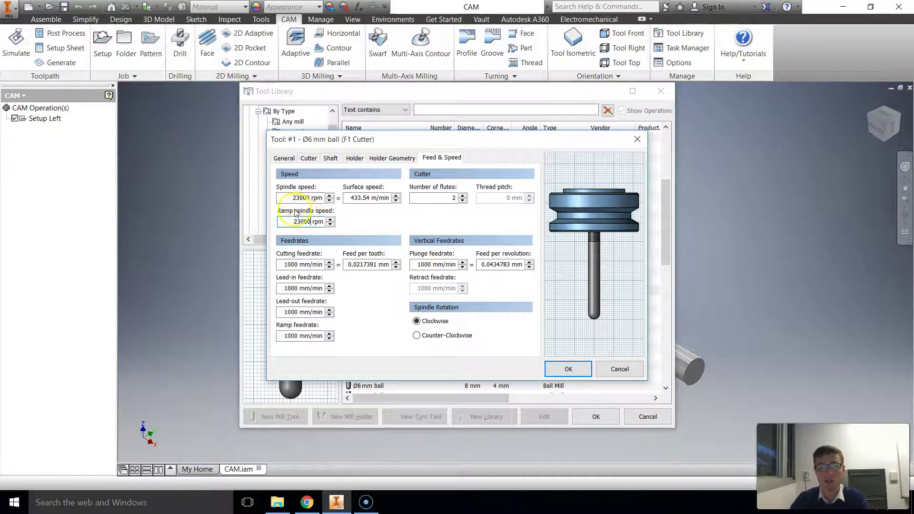
{"action": "left_click_drag", "start_coordinate": [312, 265], "coordinate": [260, 257]}
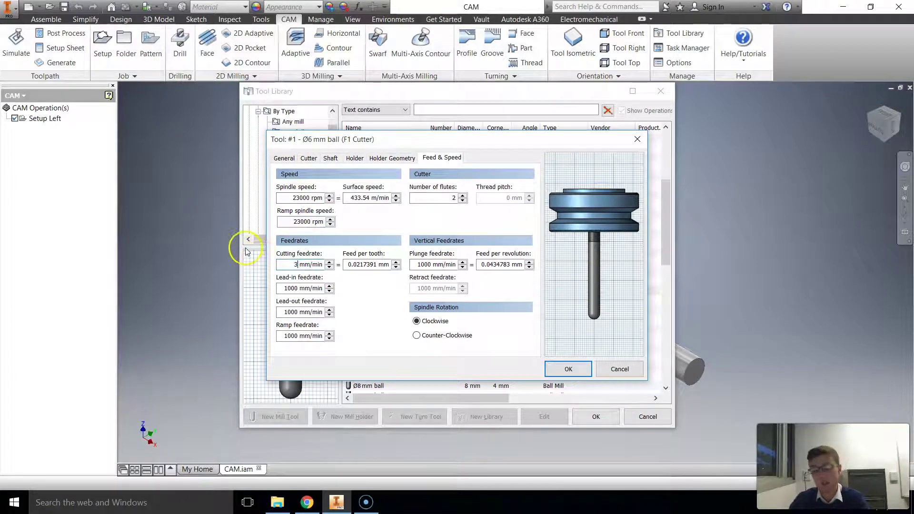
{"action": "type", "text": "3500"}
{"action": "left_click", "coordinate": [299, 288]}
Set lead-in and lead-out feedrates to 4000 and ramp feedrate to 3500
{"action": "double_click", "coordinate": [299, 288]}
{"action": "type", "text": "4000"}
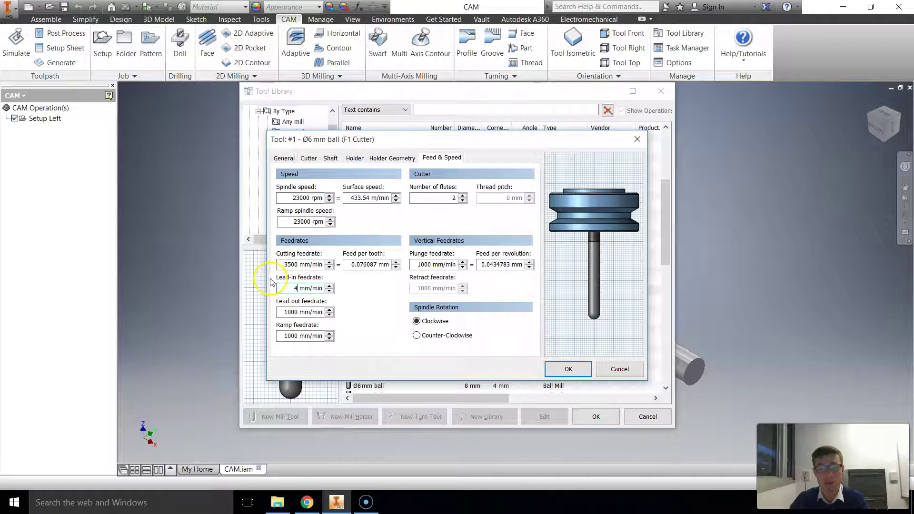
{"action": "left_click", "coordinate": [299, 312]}
{"action": "type", "text": "4"}
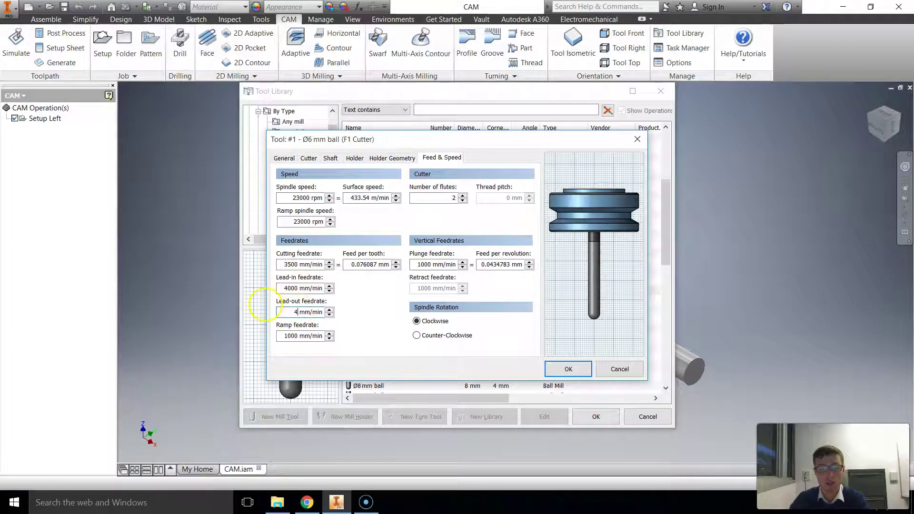
{"action": "type", "text": "000"}
{"action": "key", "text": "Tab"}
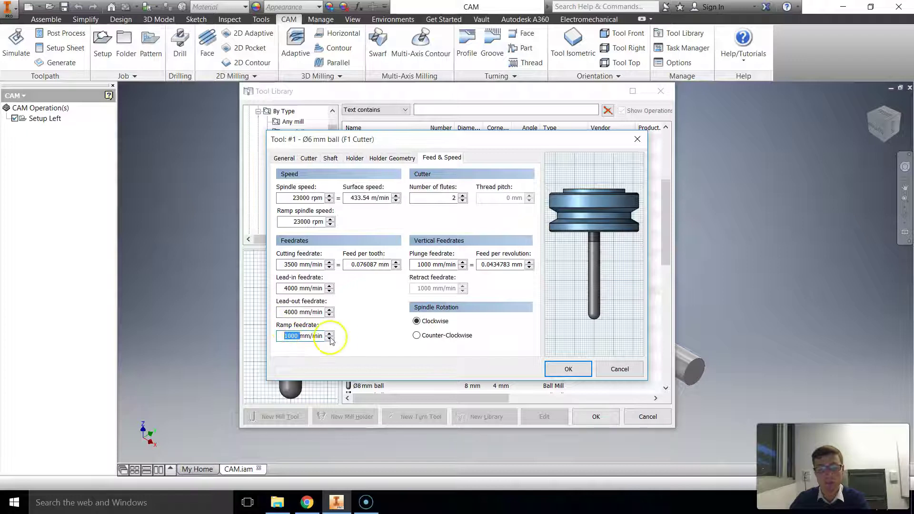
{"action": "type", "text": "3500"}
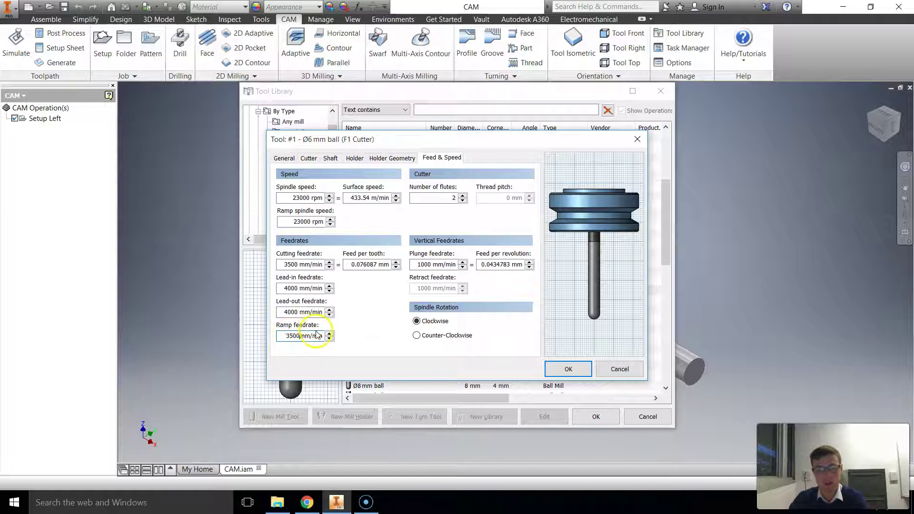
{"action": "left_click", "coordinate": [310, 312]}
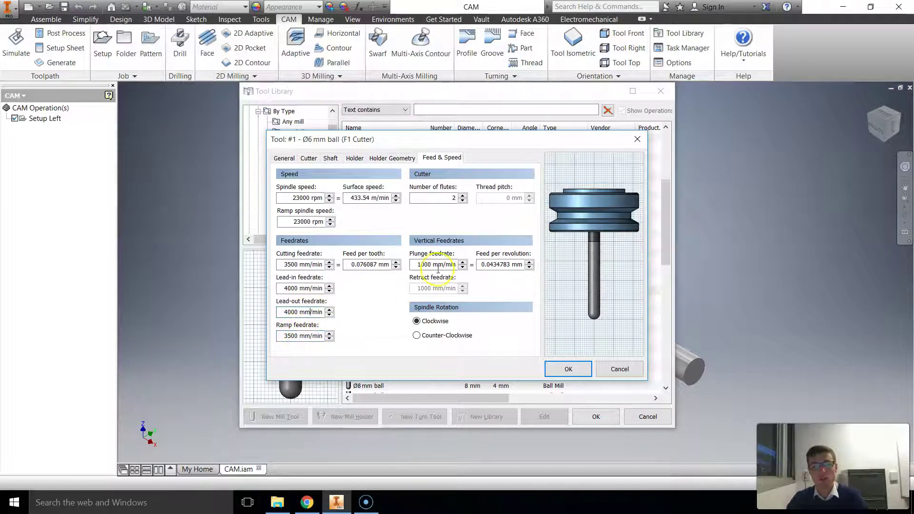
Set plunge feedrate to 600 mm/min and save the tool to the library
{"action": "double_click", "coordinate": [421, 264]}
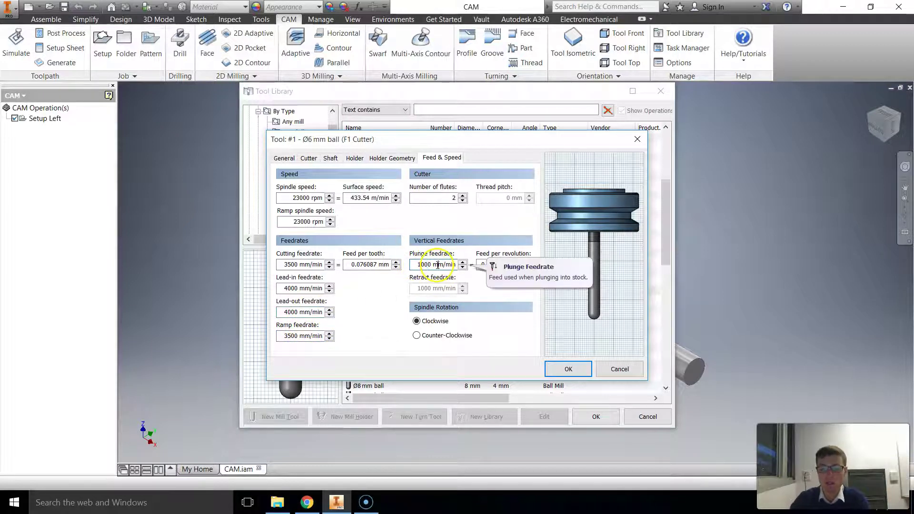
{"action": "left_click_drag", "start_coordinate": [437, 265], "coordinate": [413, 262]}
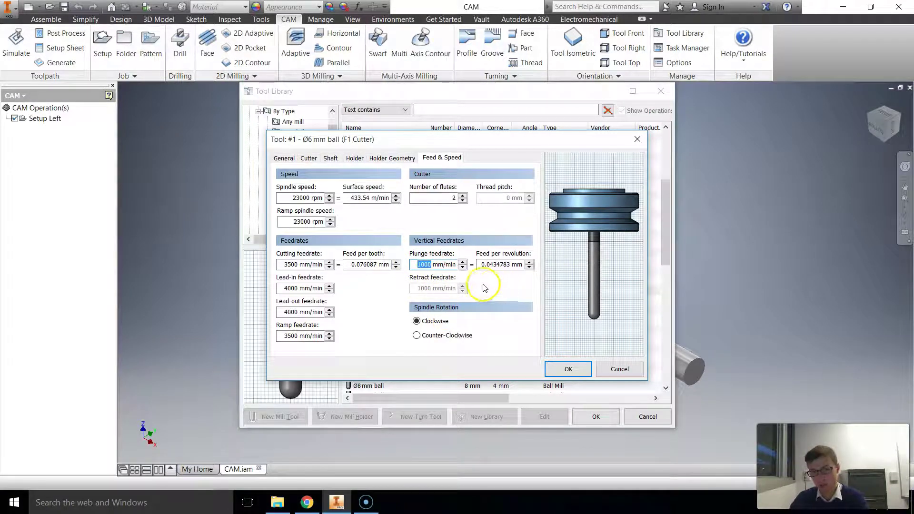
{"action": "type", "text": "600"}
{"action": "left_click", "coordinate": [495, 264]}
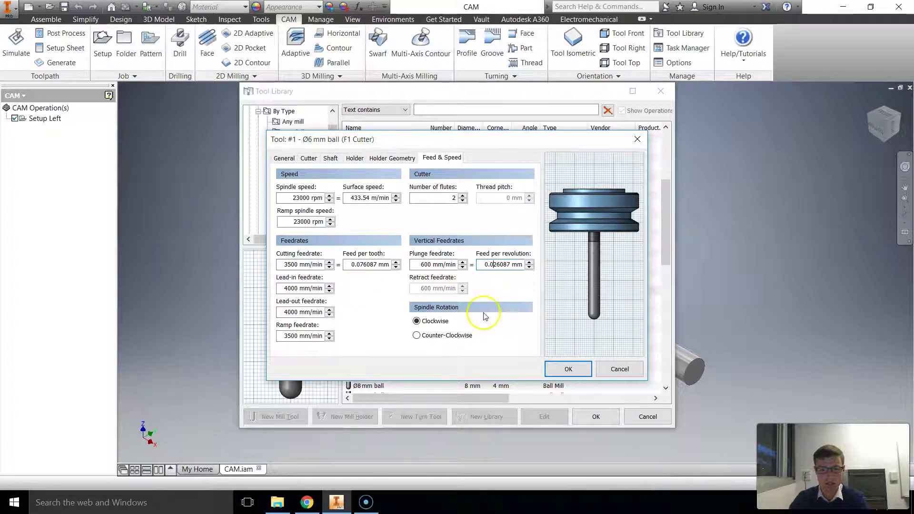
{"action": "left_click", "coordinate": [566, 371]}
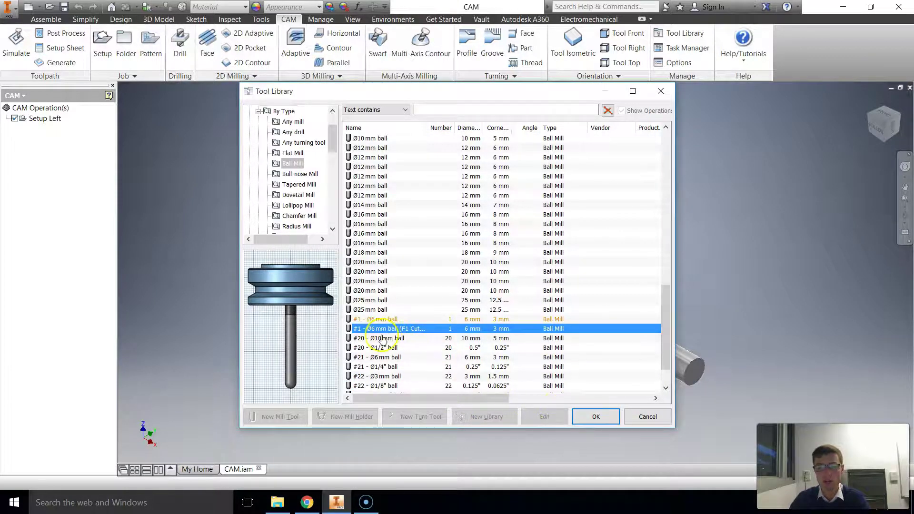
Close the tool library, accepting its warning, and start a new Drill operation
{"action": "left_click", "coordinate": [596, 416]}
{"action": "left_click", "coordinate": [433, 288]}
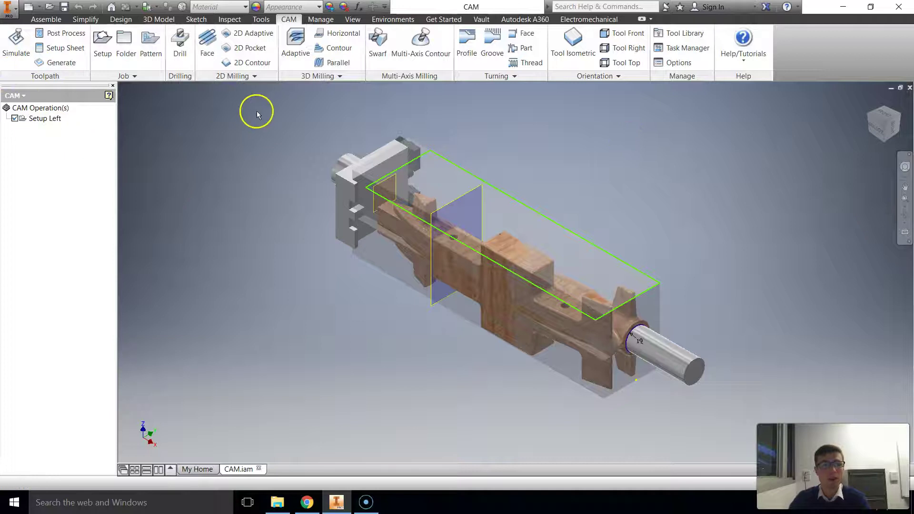
{"action": "left_click", "coordinate": [179, 46]}
Pick the F1 Cutter ball mill for the Drill, check its saved feeds and speeds, then cancel
{"action": "left_click", "coordinate": [57, 148]}
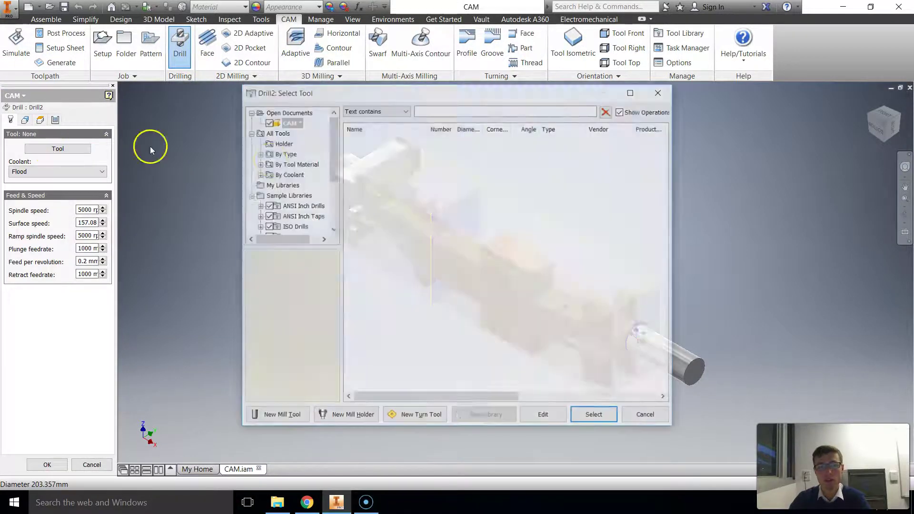
{"action": "left_click", "coordinate": [283, 153]}
{"action": "scroll", "coordinate": [377, 220], "scroll_direction": "down", "scroll_amount": 20}
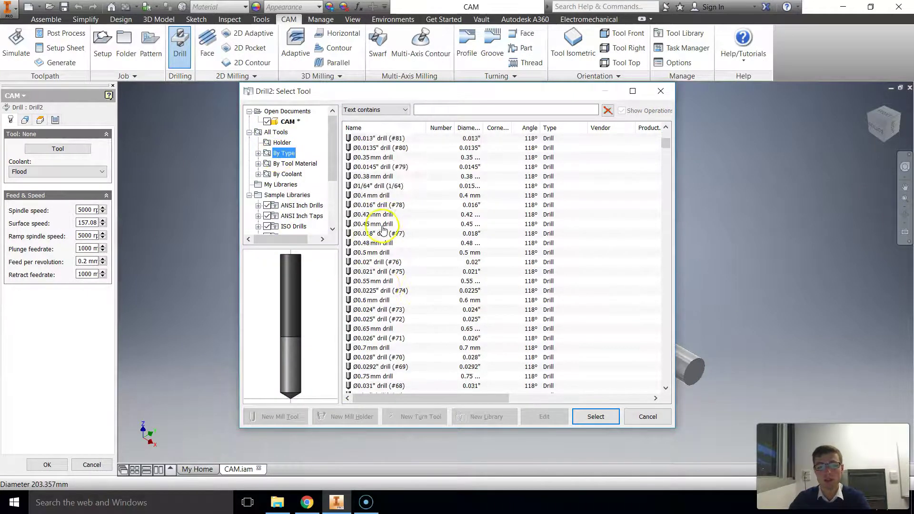
{"action": "left_click", "coordinate": [258, 153]}
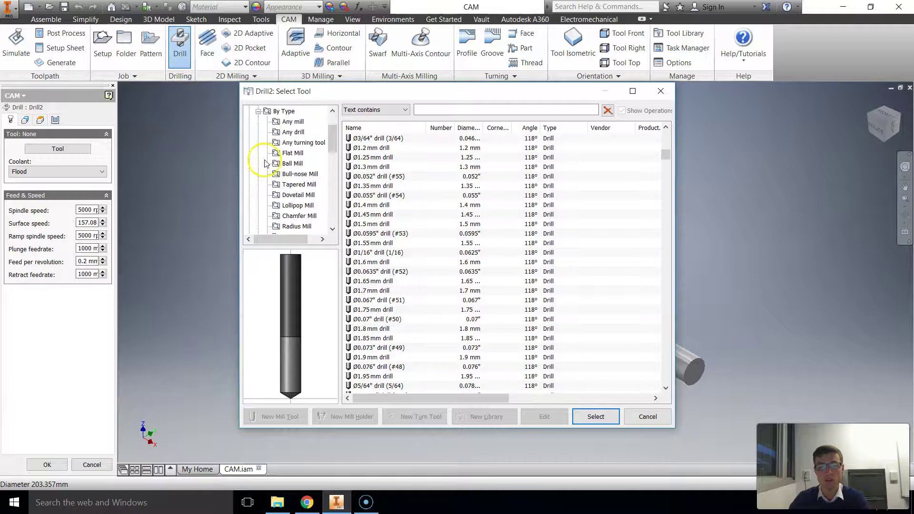
{"action": "left_click", "coordinate": [292, 163]}
{"action": "scroll", "coordinate": [411, 218], "scroll_direction": "down", "scroll_amount": 10}
{"action": "scroll", "coordinate": [410, 224], "scroll_direction": "down", "scroll_amount": 10}
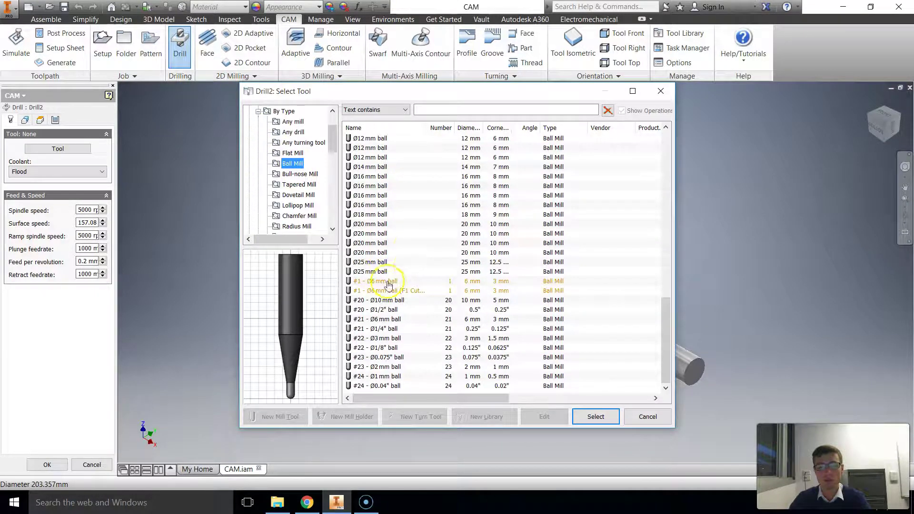
{"action": "left_click", "coordinate": [406, 291]}
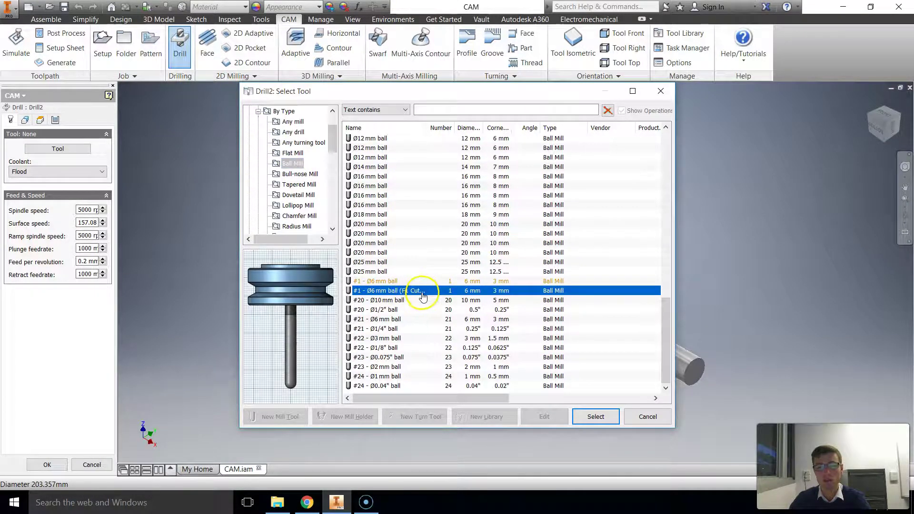
{"action": "left_click", "coordinate": [584, 412]}
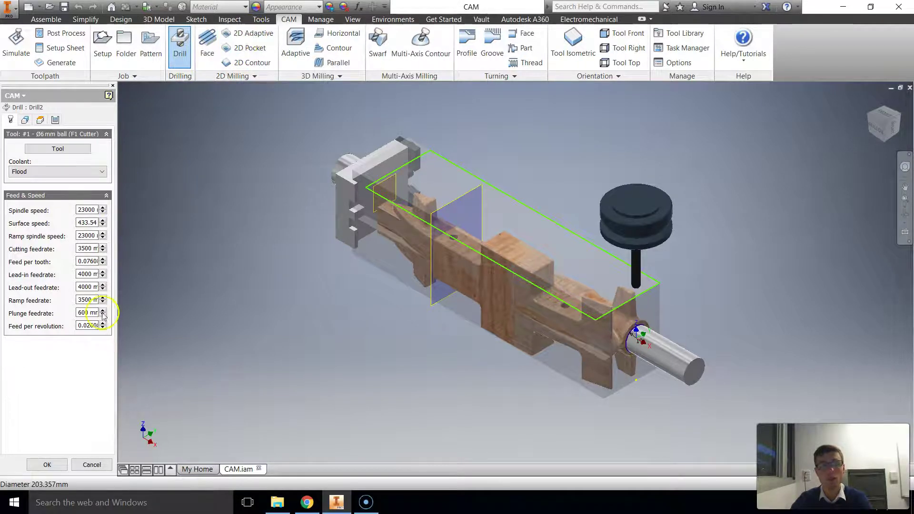
{"action": "left_click", "coordinate": [90, 464]}
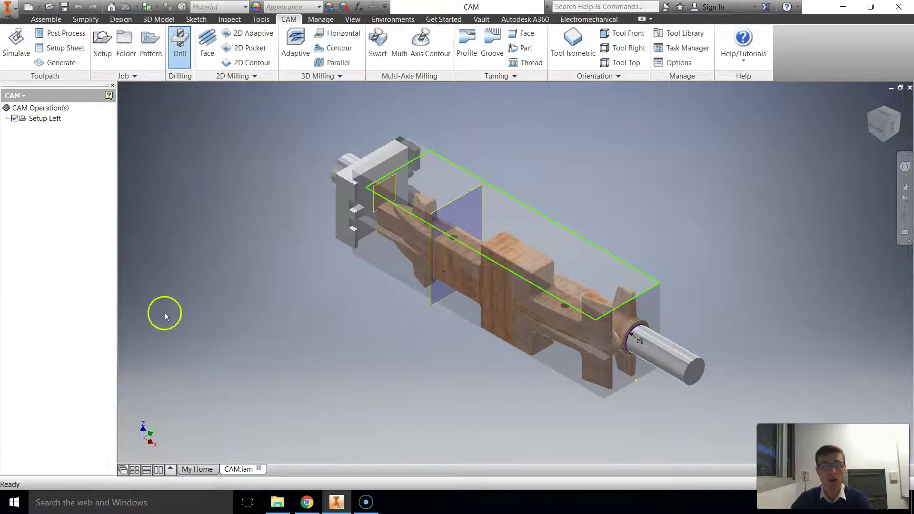
{"action": "left_click", "coordinate": [317, 76]}
{"action": "left_click", "coordinate": [236, 76]}
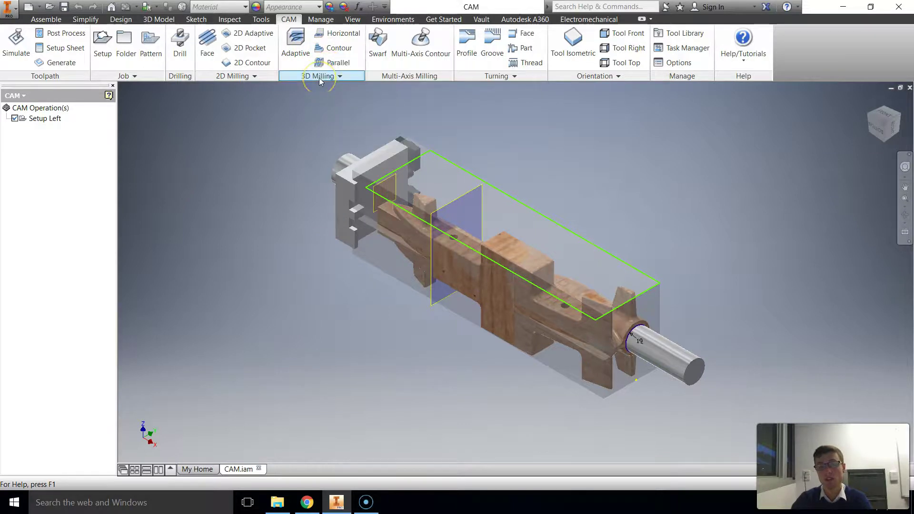
{"action": "left_click", "coordinate": [305, 65]}
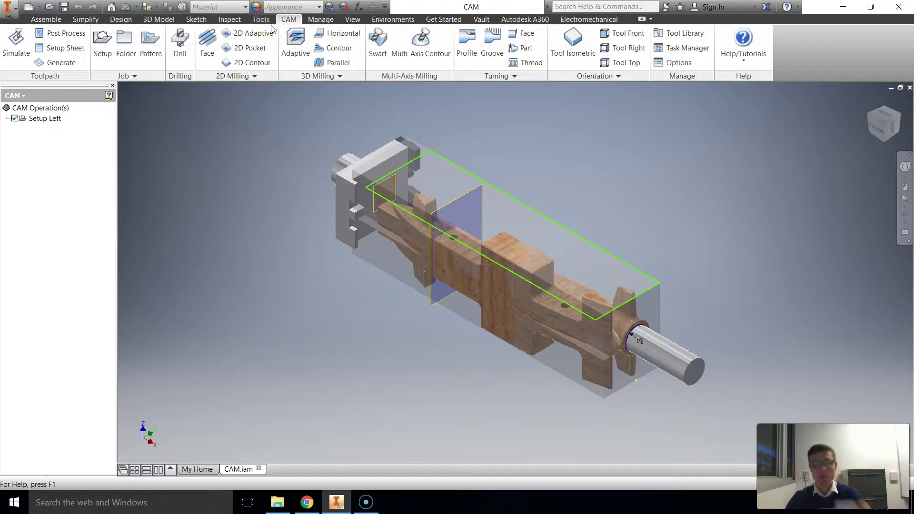
{"action": "left_click", "coordinate": [250, 66]}
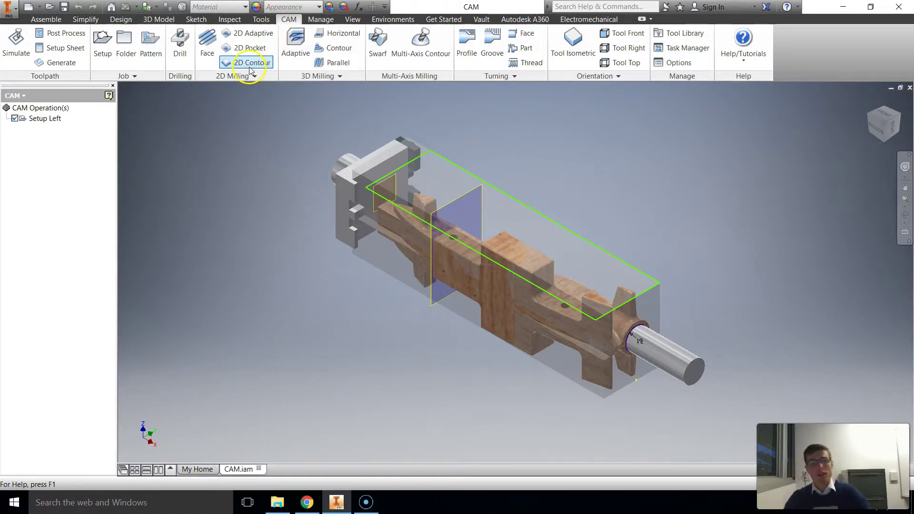